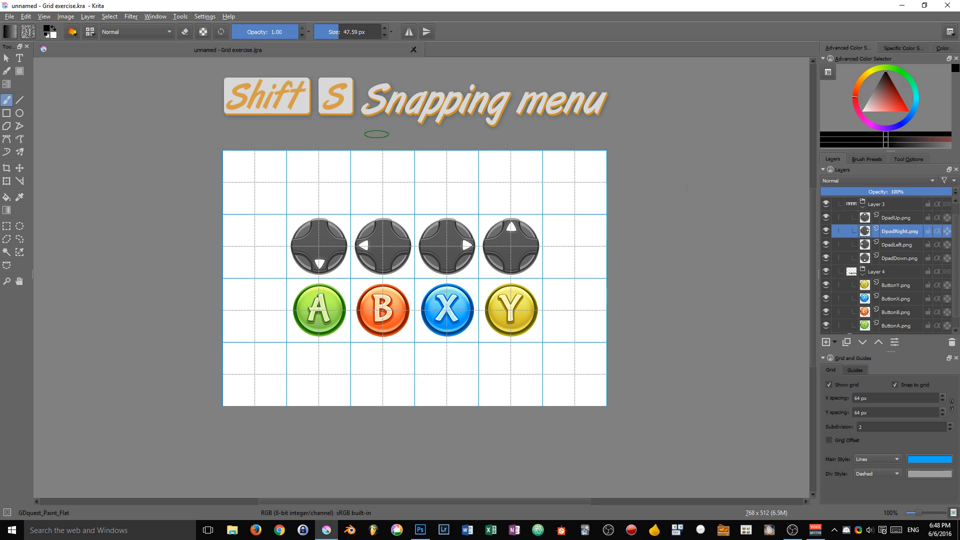
Step: Turn off snapping to the grid and to bounding boxes in the snapping options
key("shift+s")
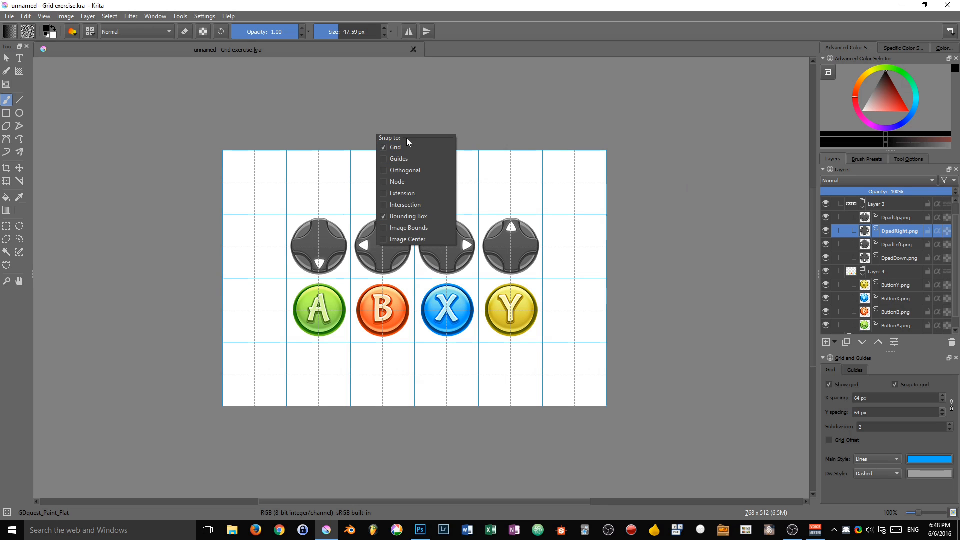
left_click(383, 147)
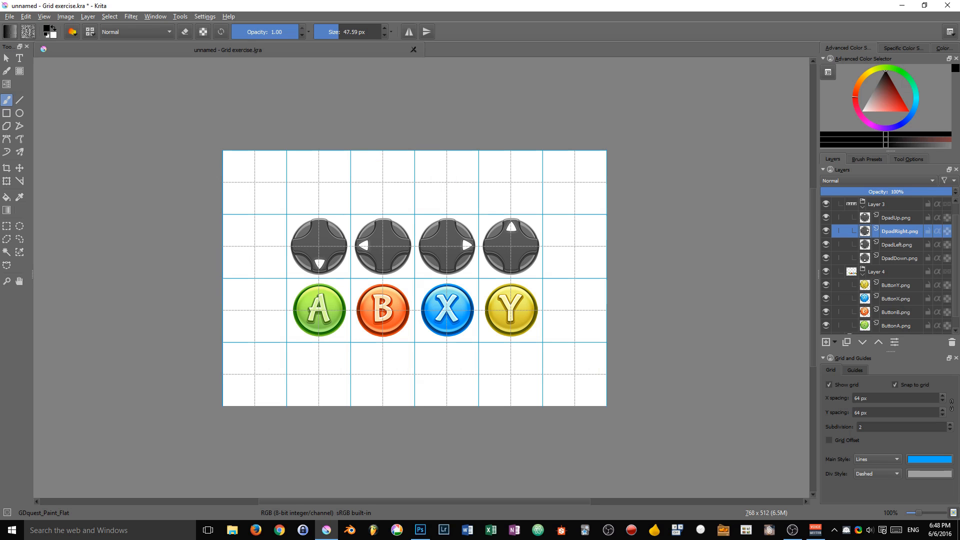
key("shift+s")
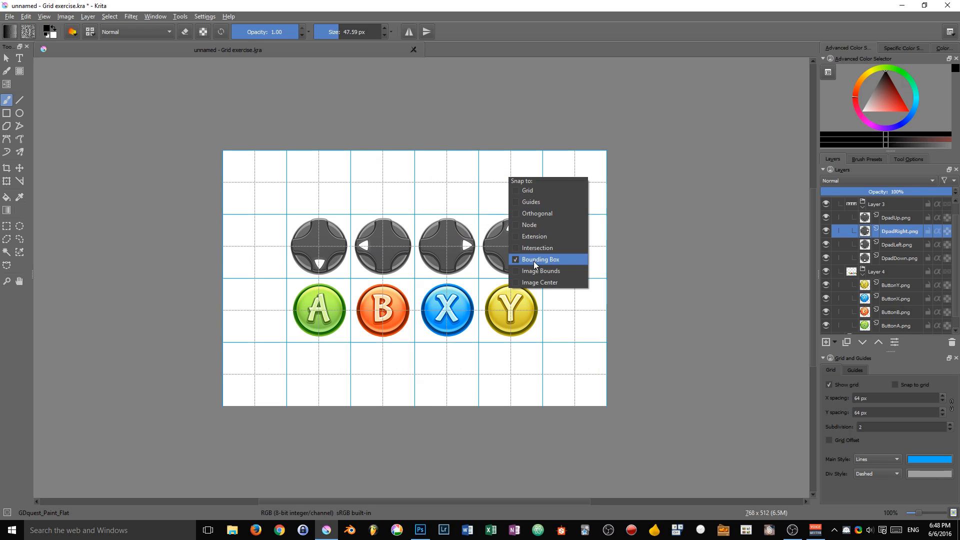
left_click(520, 258)
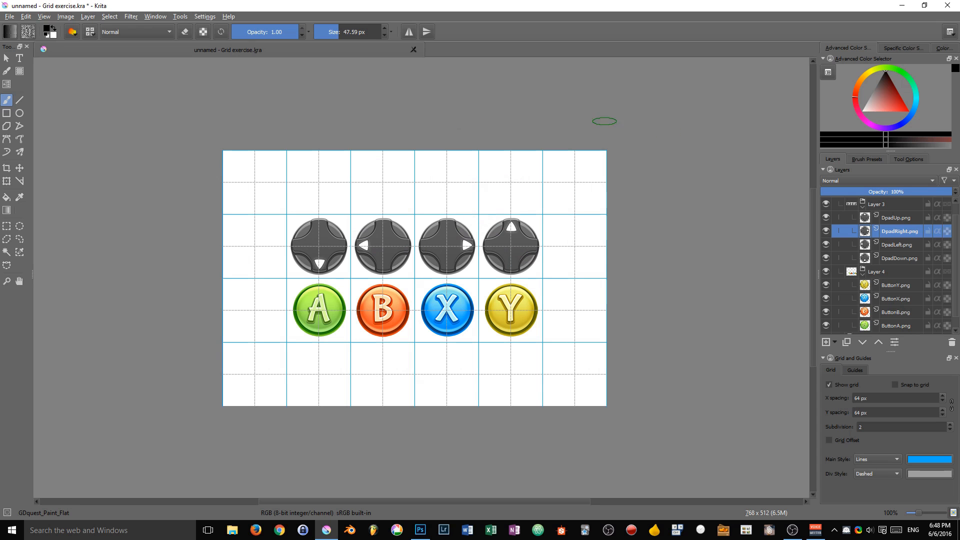
Step: Review the available snapping options and turn on snapping to the grid
key("shift+s")
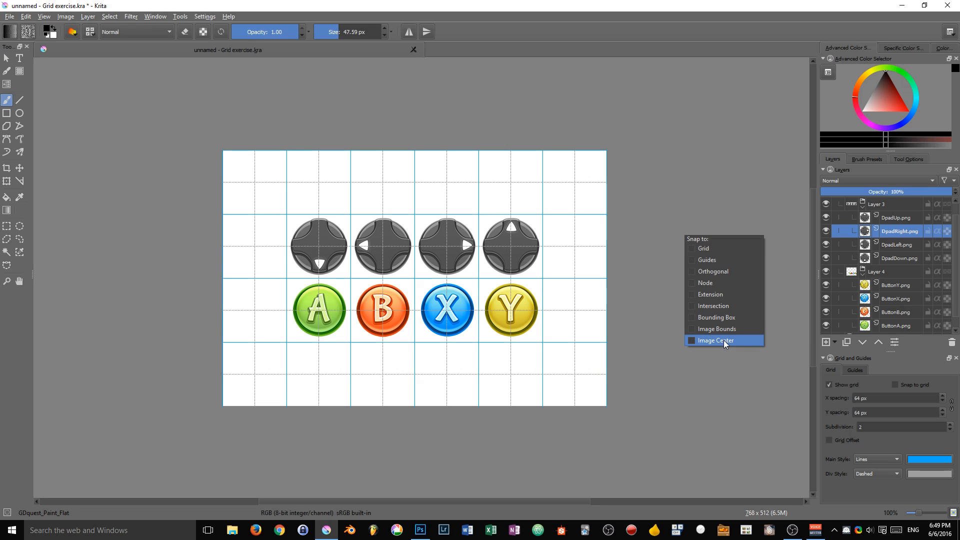
left_click(690, 371)
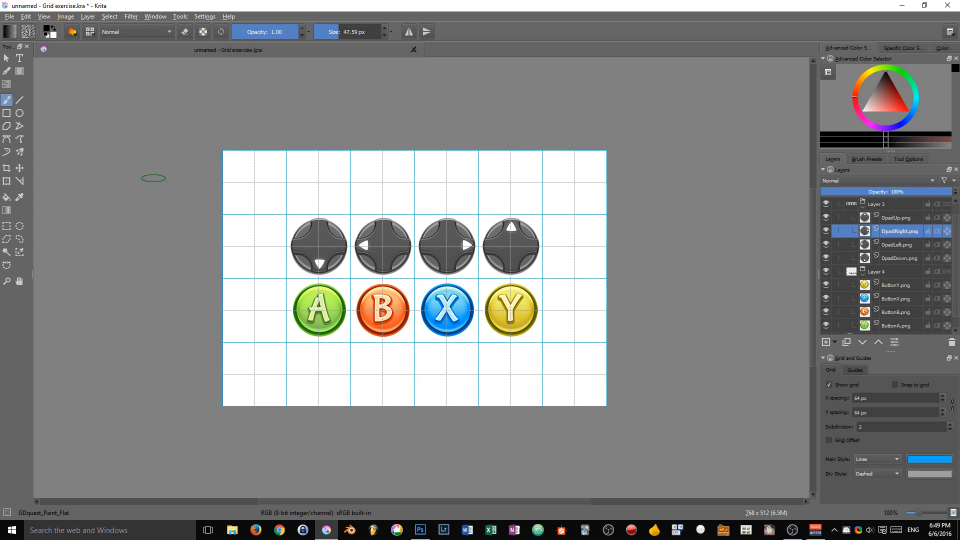
key("shift+s")
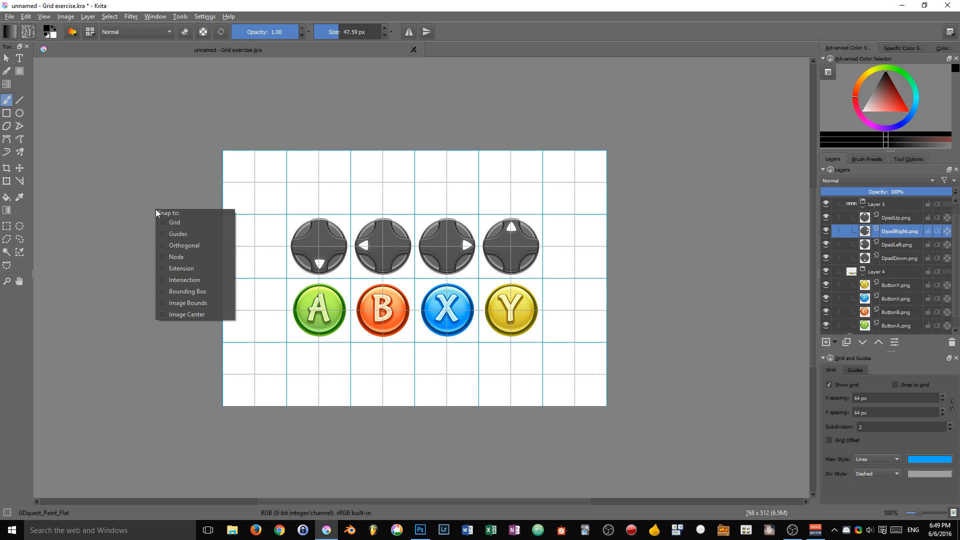
left_click(184, 226)
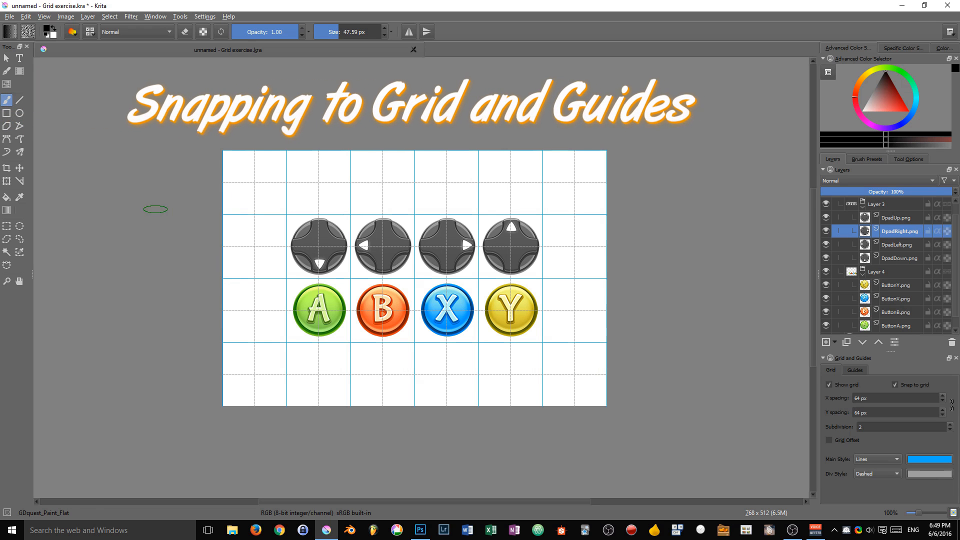
Step: Try stretching the DpadDown.png button to the grid line above by its upper-left transform corner, and undo the stretch
left_click(10, 228)
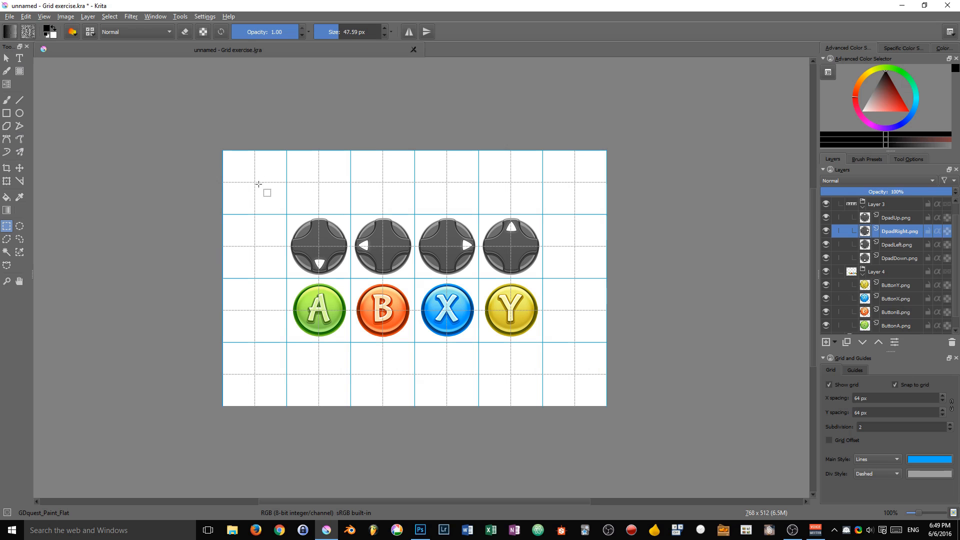
key("r")
left_click(324, 233)
key("ctrl+t")
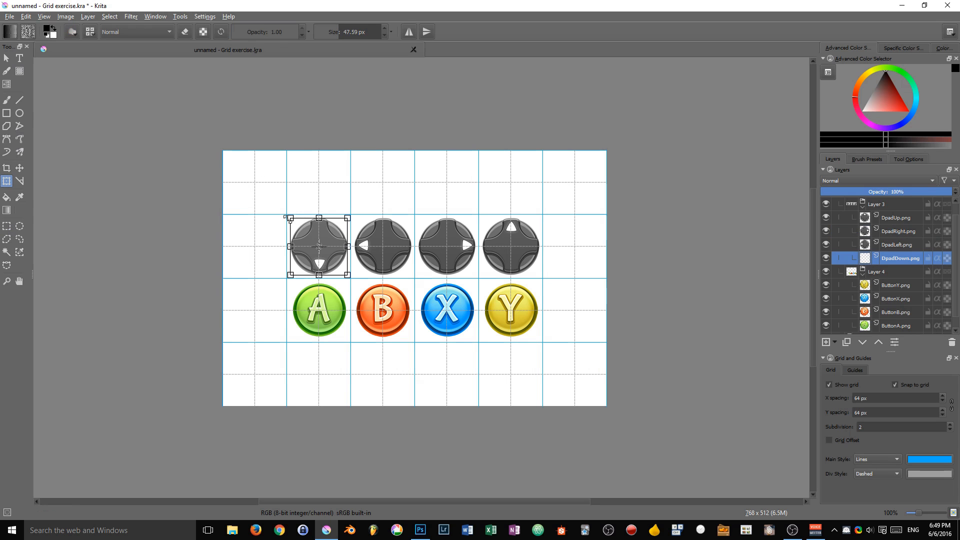
left_click_drag(291, 218, 287, 181)
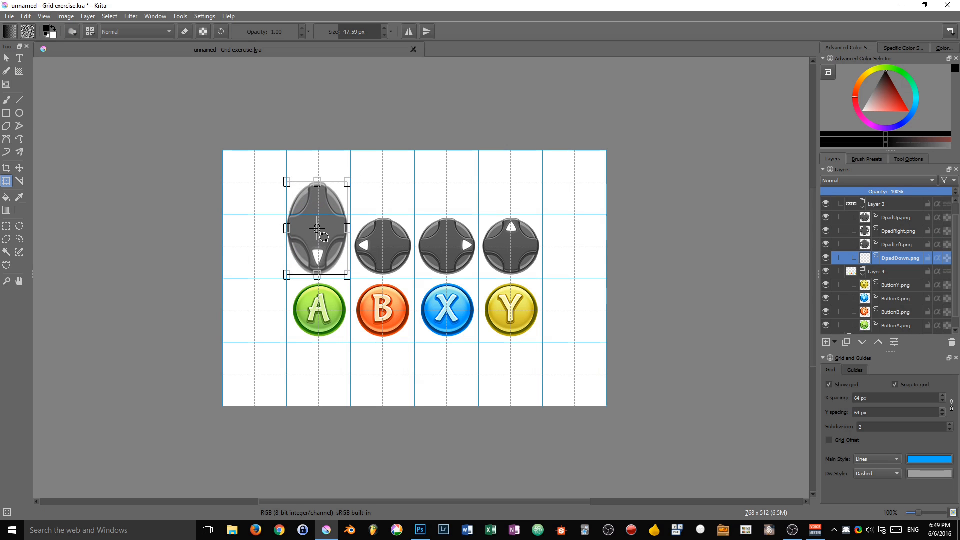
key("ctrl+z")
Step: Try moving the DpadDown.png button with the Transform and Move tools, ending with it back in its original grid cell
left_click_drag(307, 226, 300, 189)
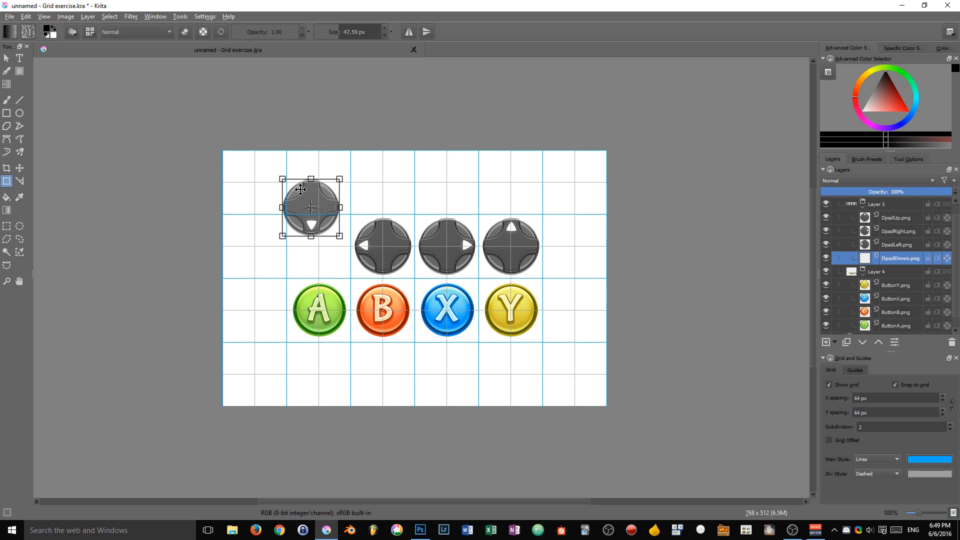
key("Escape")
key("t")
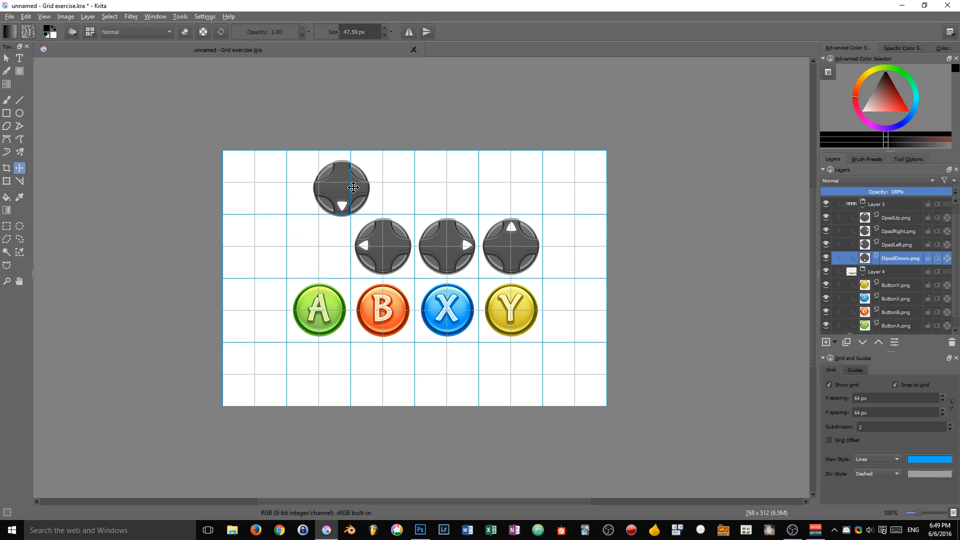
mouse_move(354, 187)
left_mouse_down()
mouse_move(363, 178)
mouse_move(358, 206)
mouse_move(377, 197)
mouse_move(362, 198)
left_mouse_up()
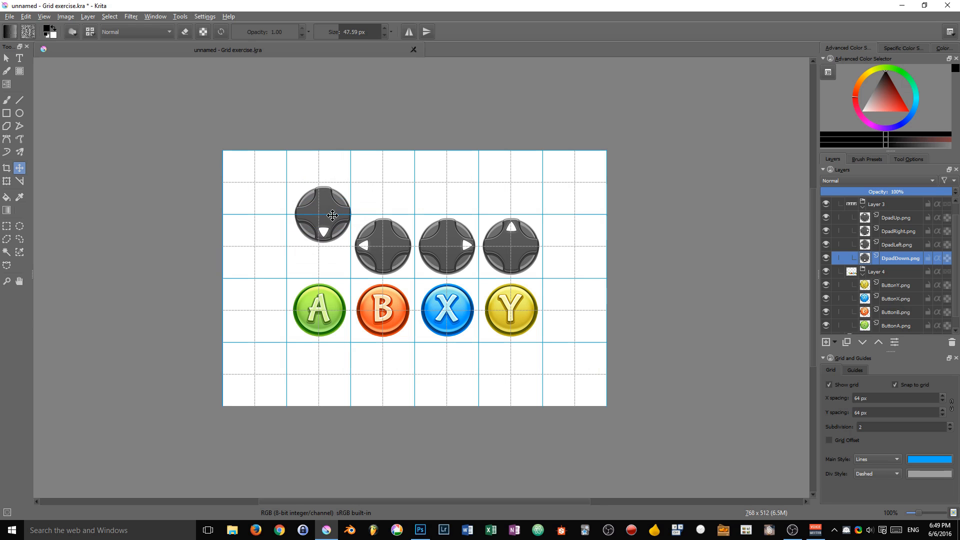
left_click_drag(326, 212, 325, 246)
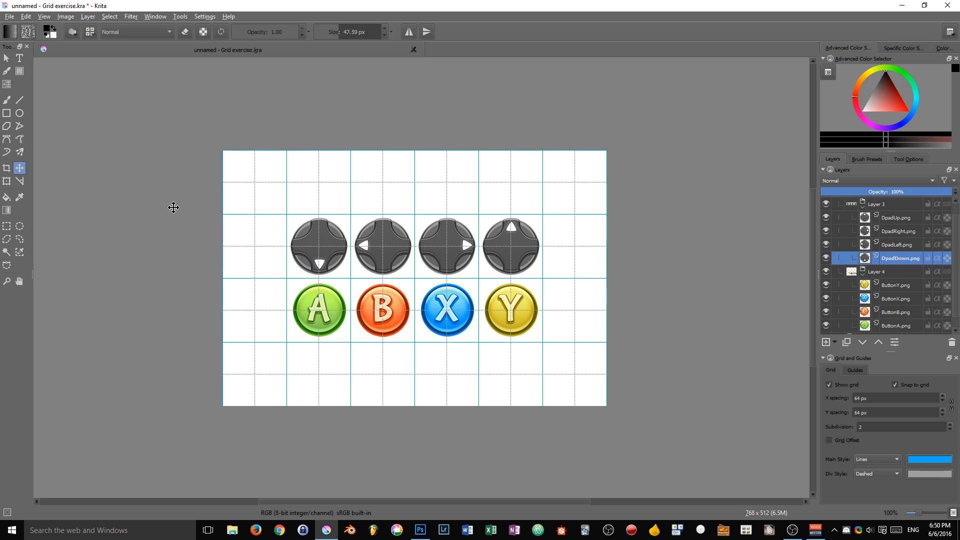
Step: Draw a small rectangular selection above the first D-pad button and clear it
left_click(6, 226)
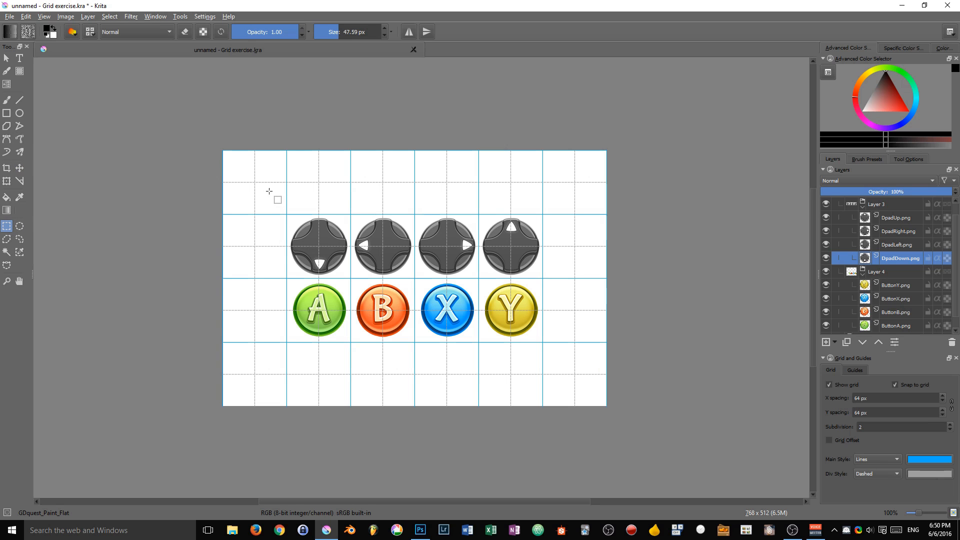
left_click_drag(269, 191, 346, 214)
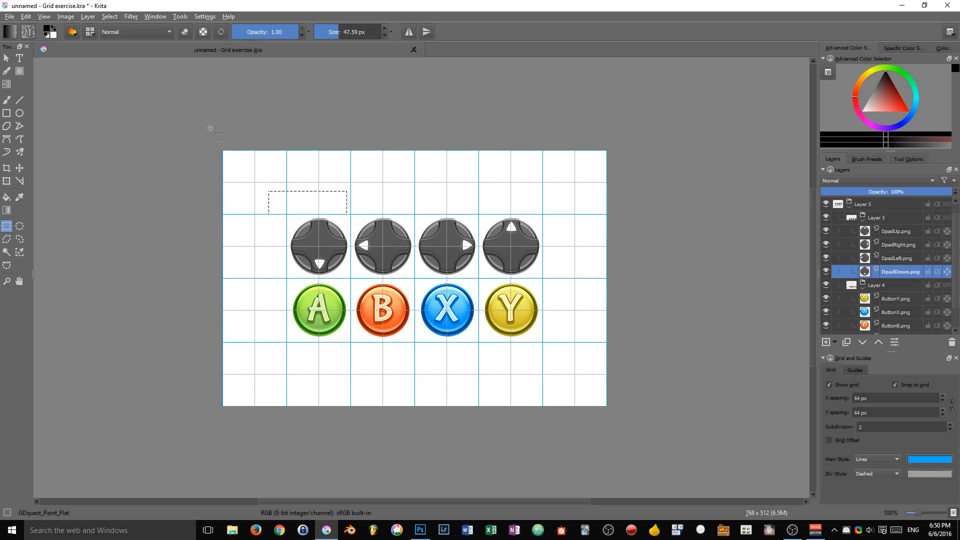
key("ctrl+shift+a")
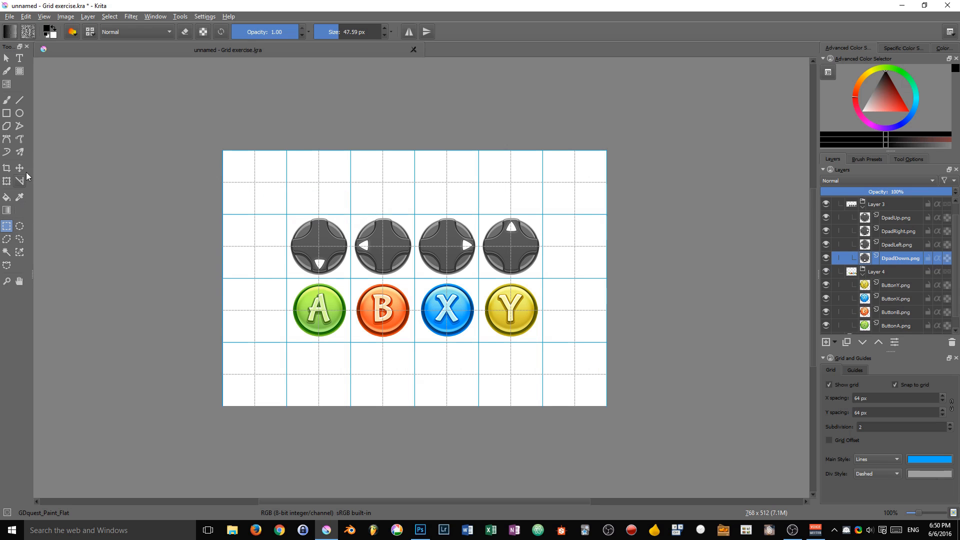
Step: Show the rulers and place a horizontal guide on the grid line just below the letter buttons
key("ctrl+r")
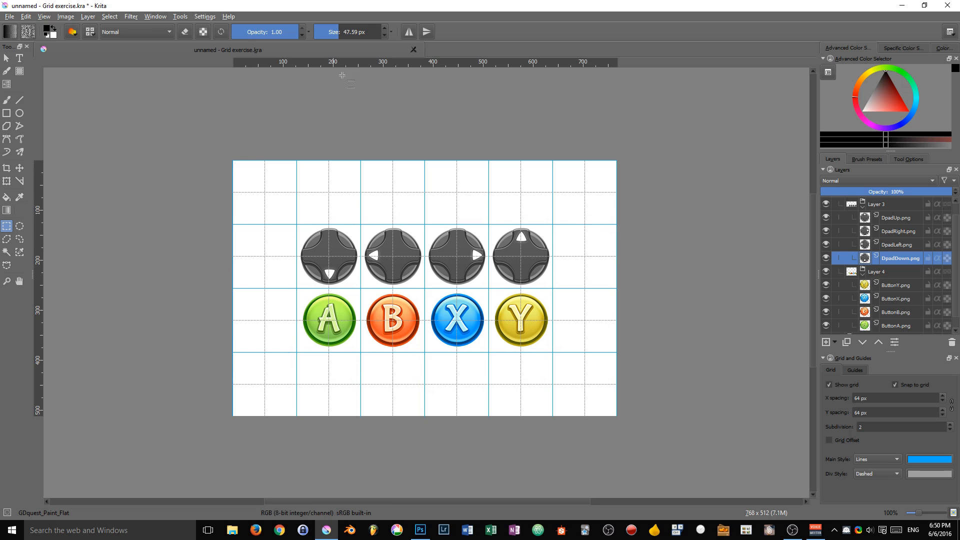
left_click_drag(366, 61, 360, 225)
left_click_drag(407, 62, 414, 351)
Step: Hide the grid, and switch grid snapping off and back on
left_click(828, 384)
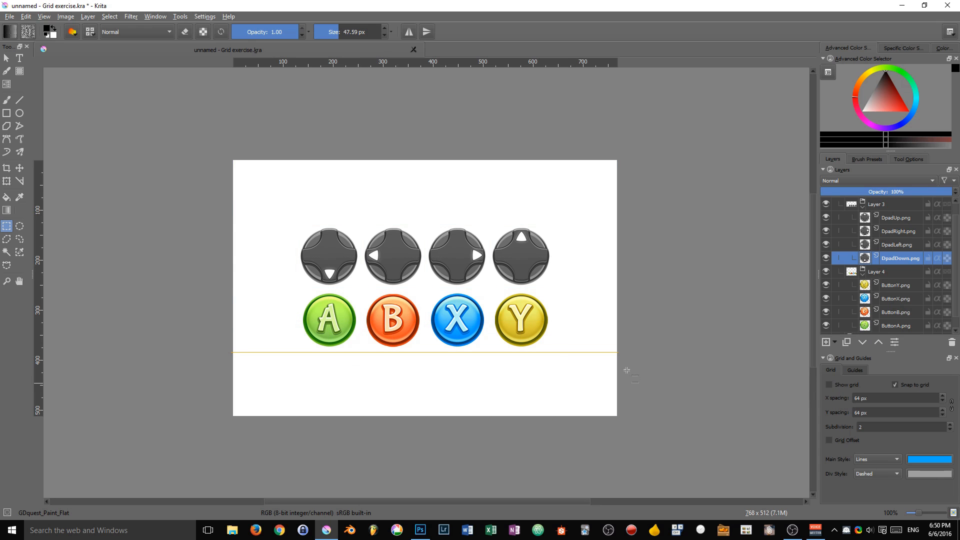
key("shift+s")
left_click(519, 305)
key("shift+s")
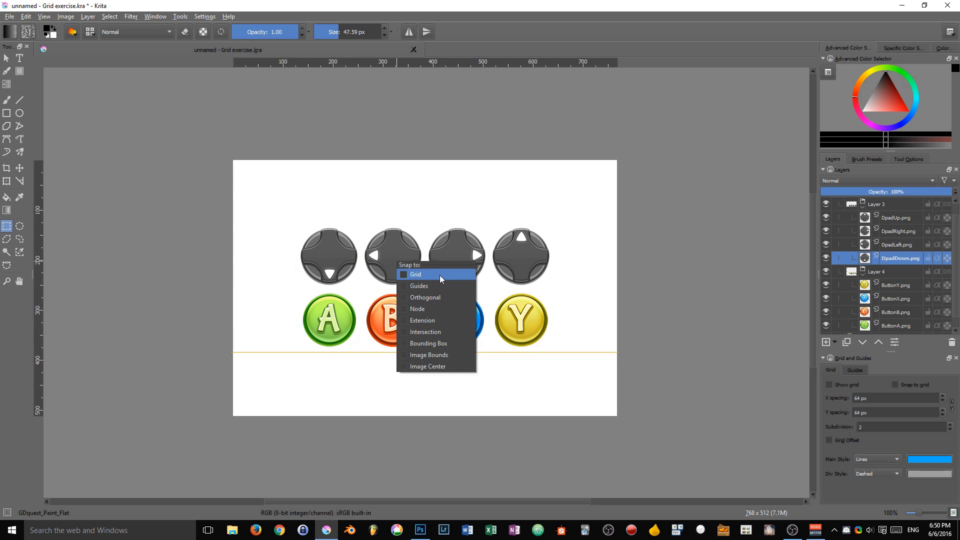
left_click(439, 275)
Step: Add a horizontal guide above the D-pad row and vertical guides on both sides of the buttons, on the hidden grid lines
left_click_drag(434, 61, 403, 219)
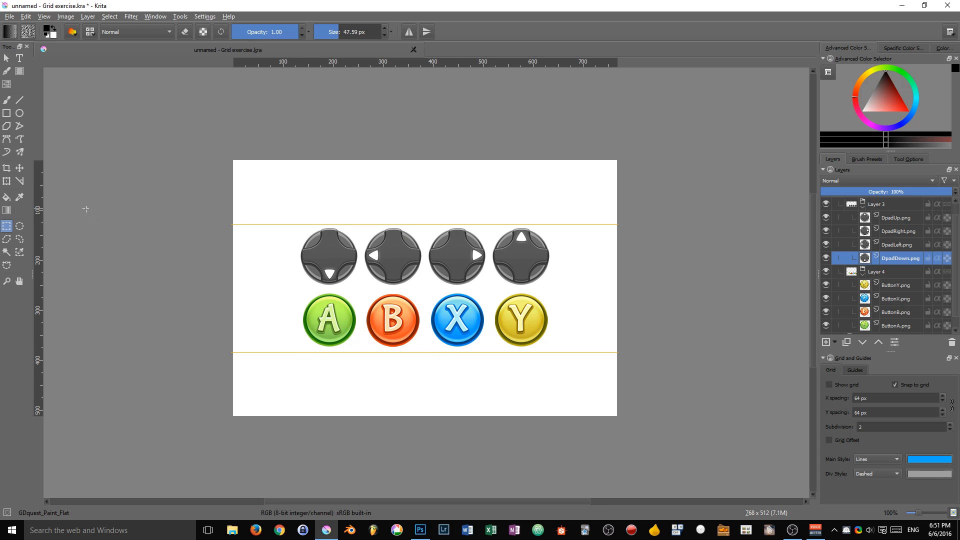
left_click_drag(240, 206, 296, 204)
left_click_drag(175, 234, 558, 252)
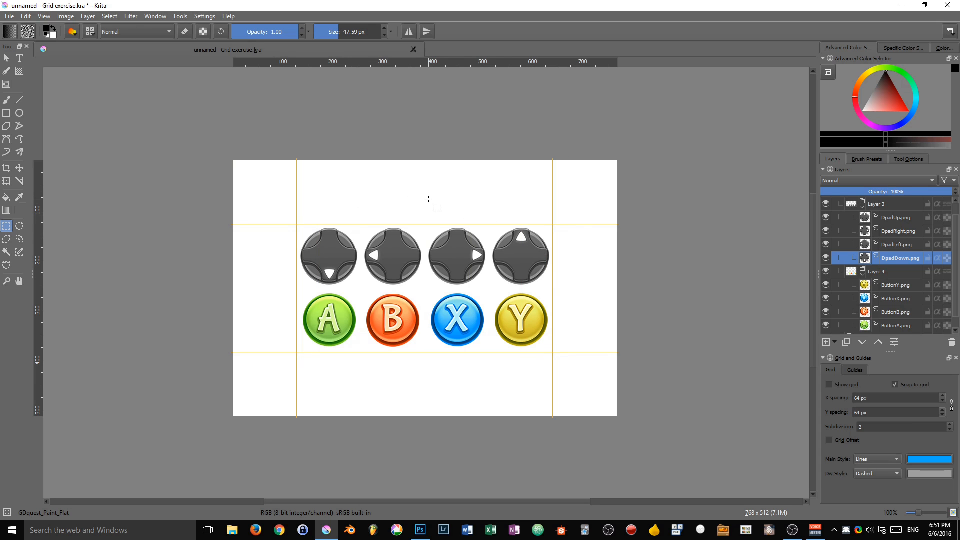
Step: Switch snapping from the grid to image bounds, and test it with a temporary rectangular selection spanning the image's full width
key("shift+s")
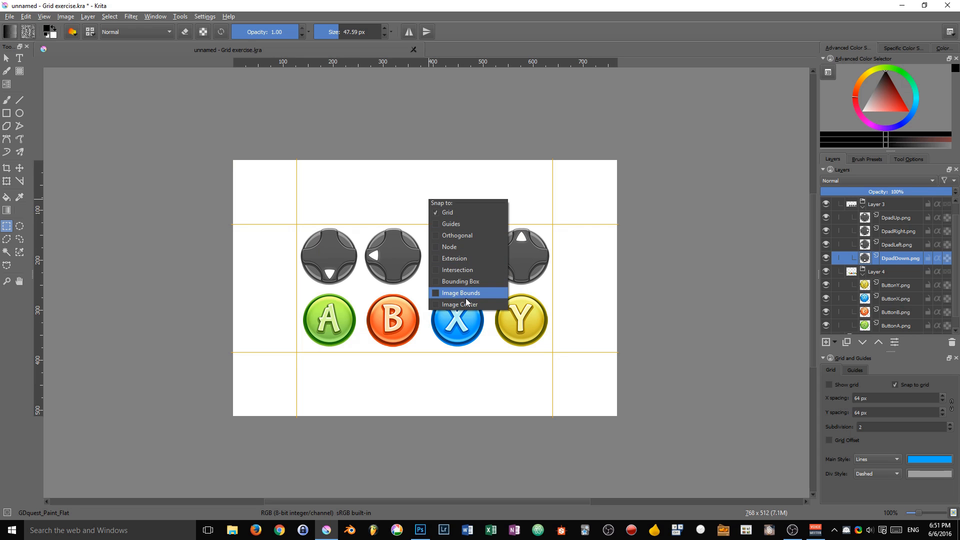
left_click(465, 212)
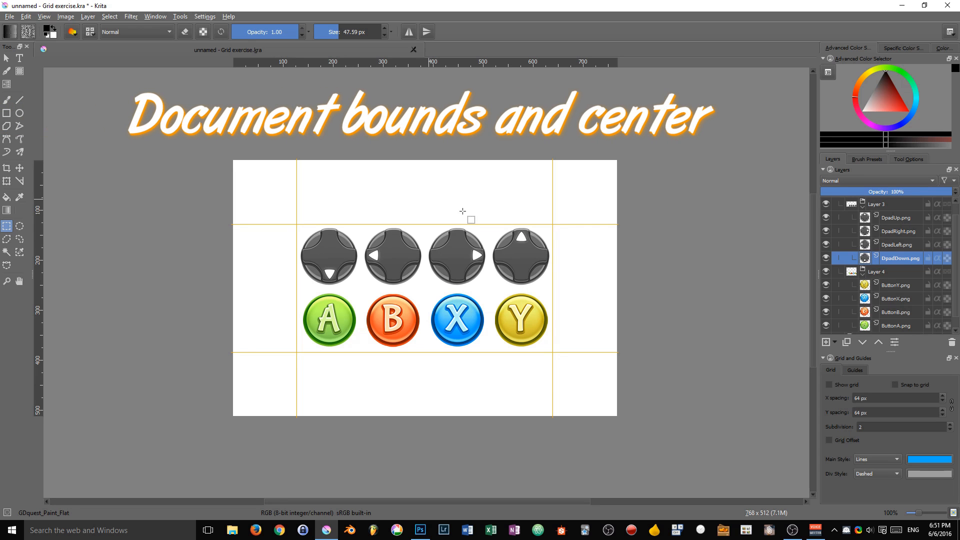
key("shift+s")
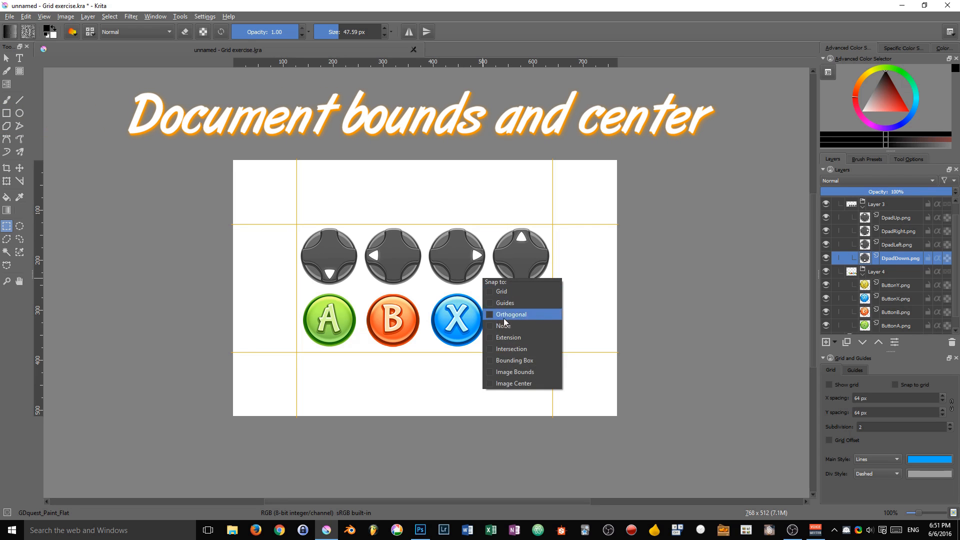
left_click(535, 371)
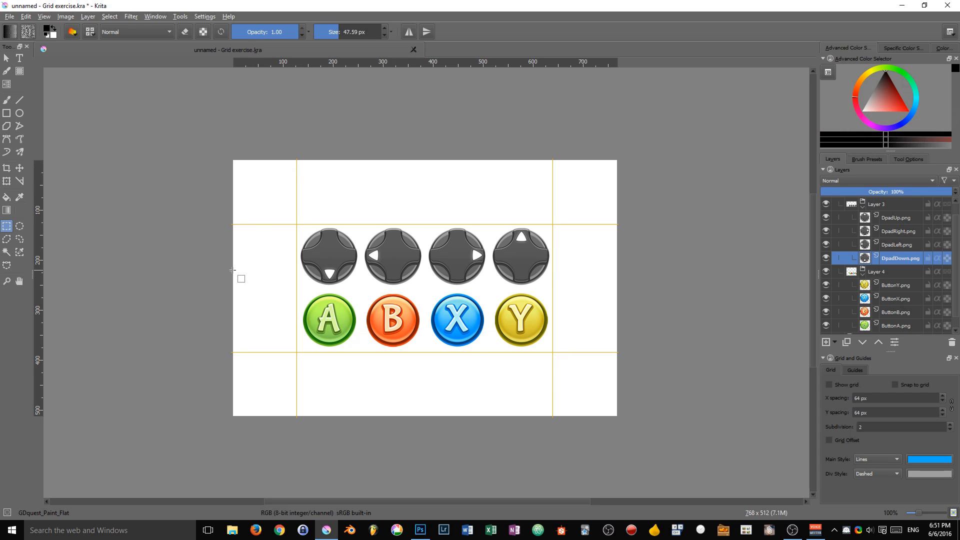
left_click_drag(233, 270, 610, 339)
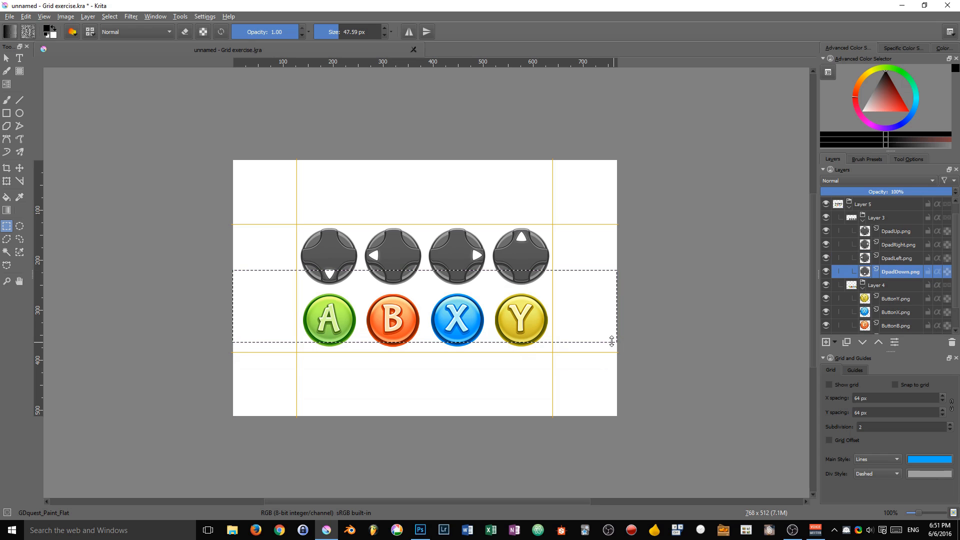
left_click(428, 286)
Step: Turn on Image Center snapping and place a horizontal and a vertical guide through the image's center
key("shift+s")
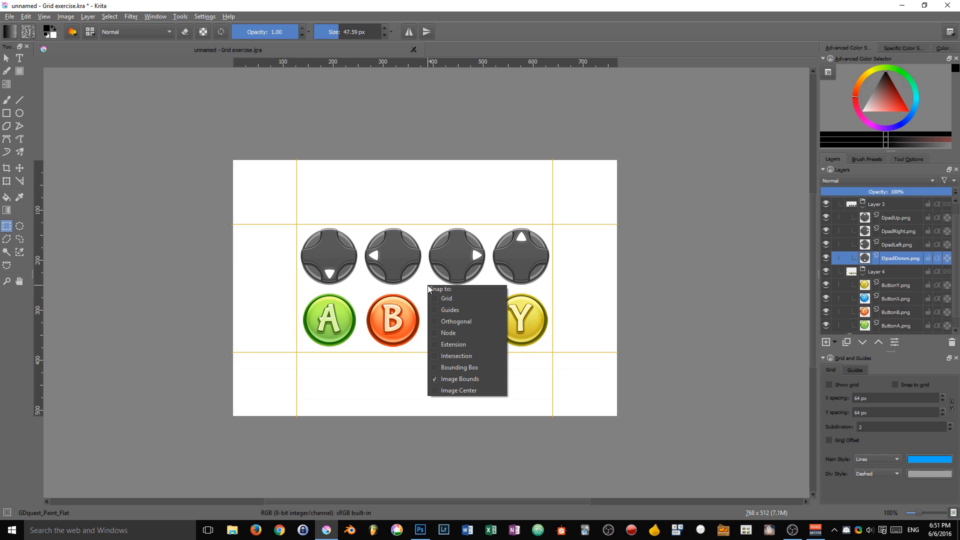
left_click(460, 389)
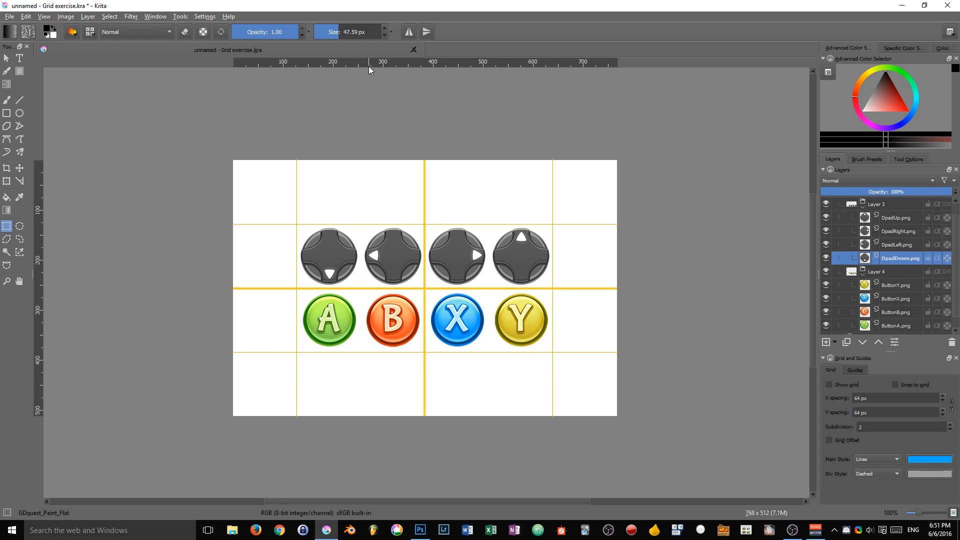
left_click_drag(371, 63, 431, 286)
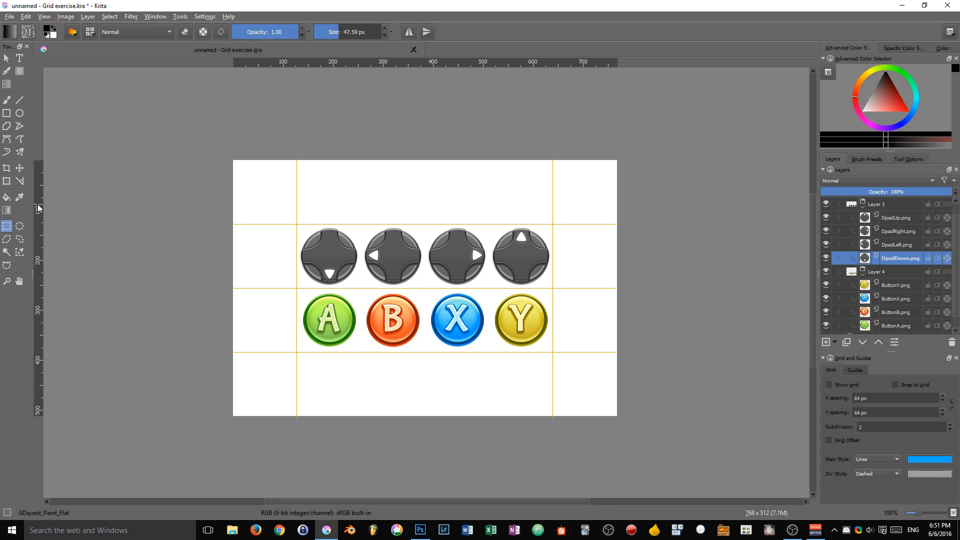
left_click_drag(234, 198, 425, 190)
Step: Remove the vertical guide left of the A button, and toggle the guides' visibility off and back on
key("shift+s")
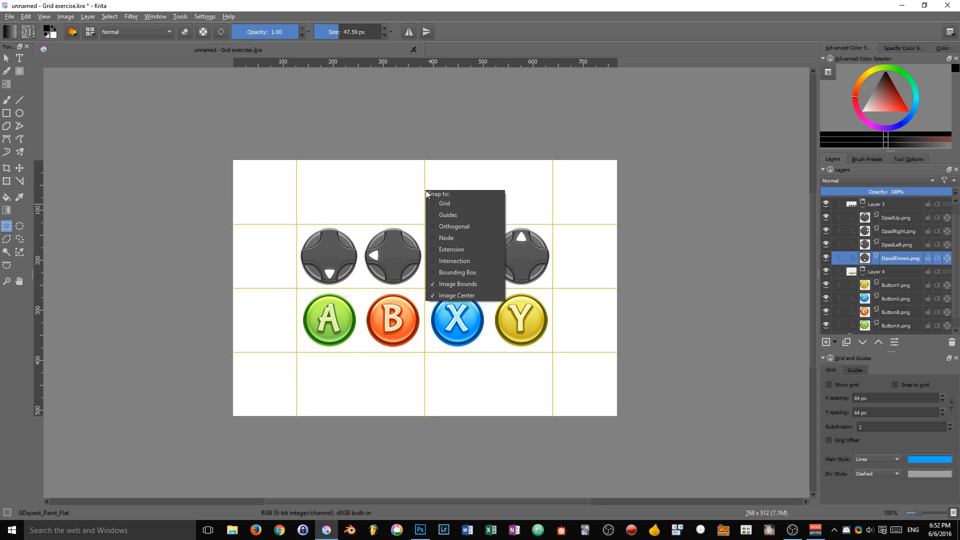
left_click(472, 296)
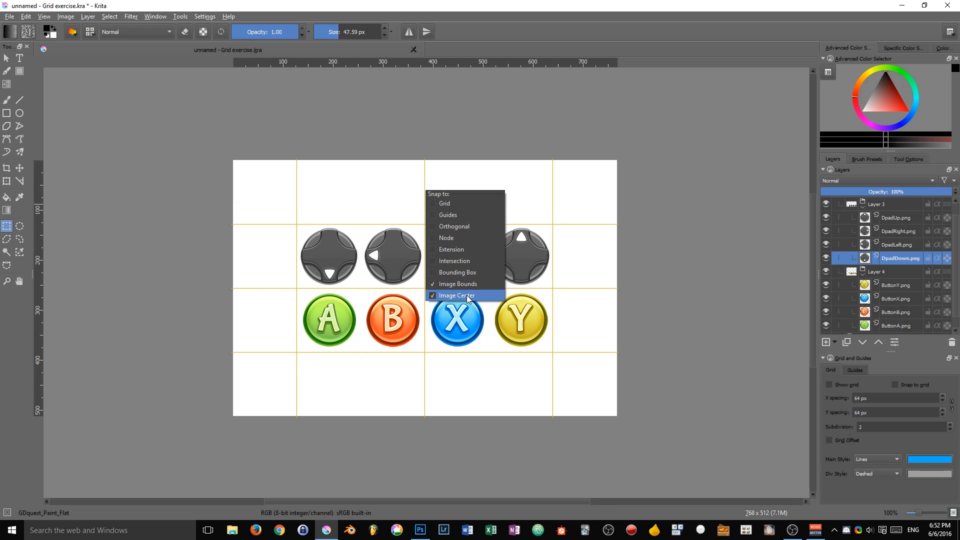
left_click(307, 131)
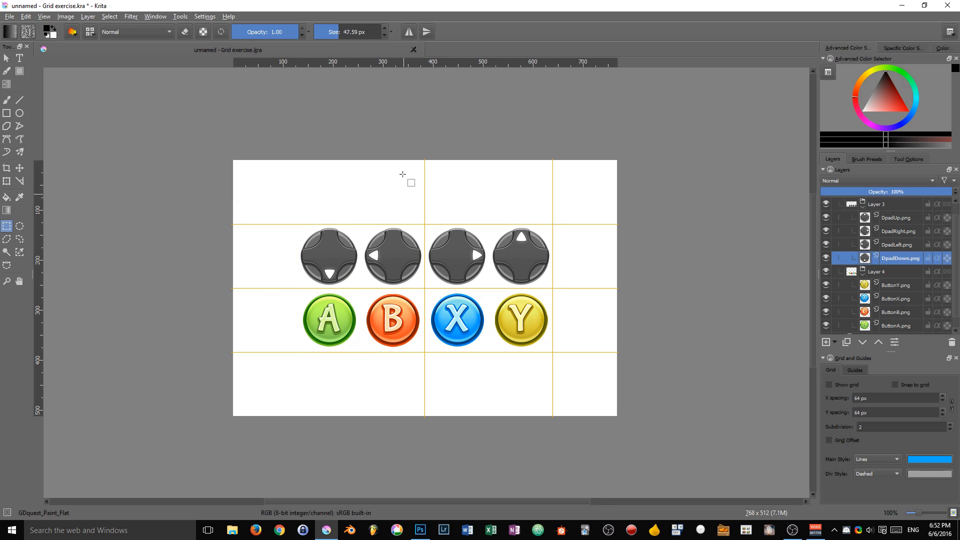
key("ctrl+semicolon")
key("ctrl+semicolon")
Step: Turn off snapping to guides, image bounds and image center
key("shift+s")
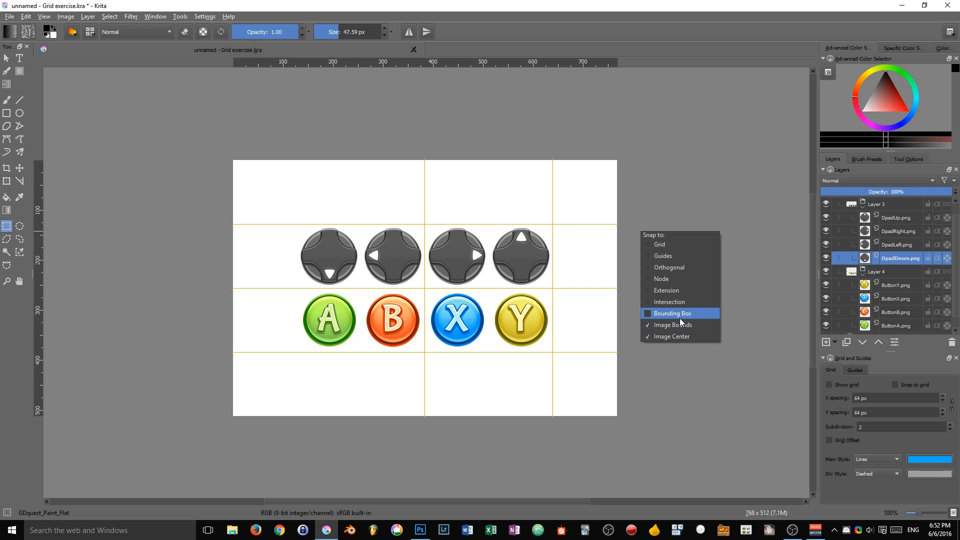
left_click(680, 371)
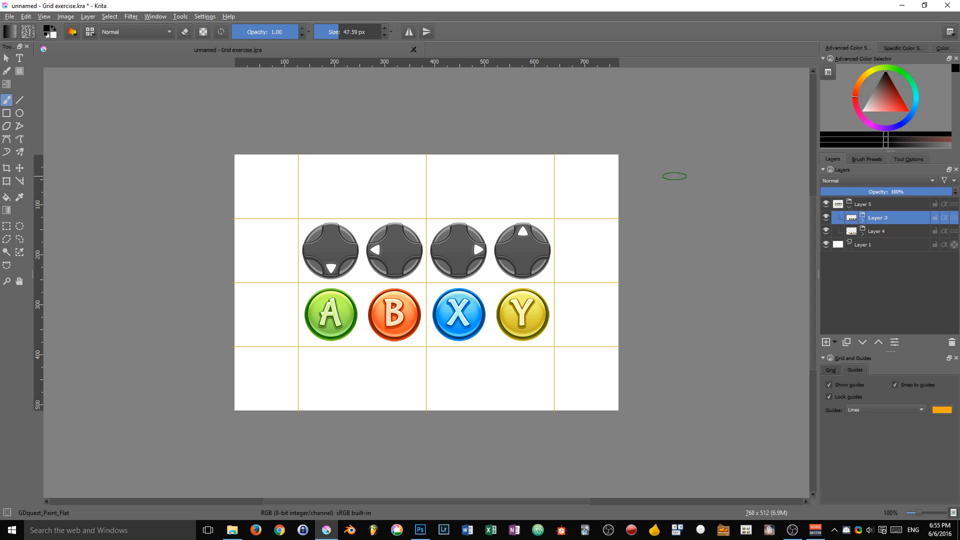
key("shift+s")
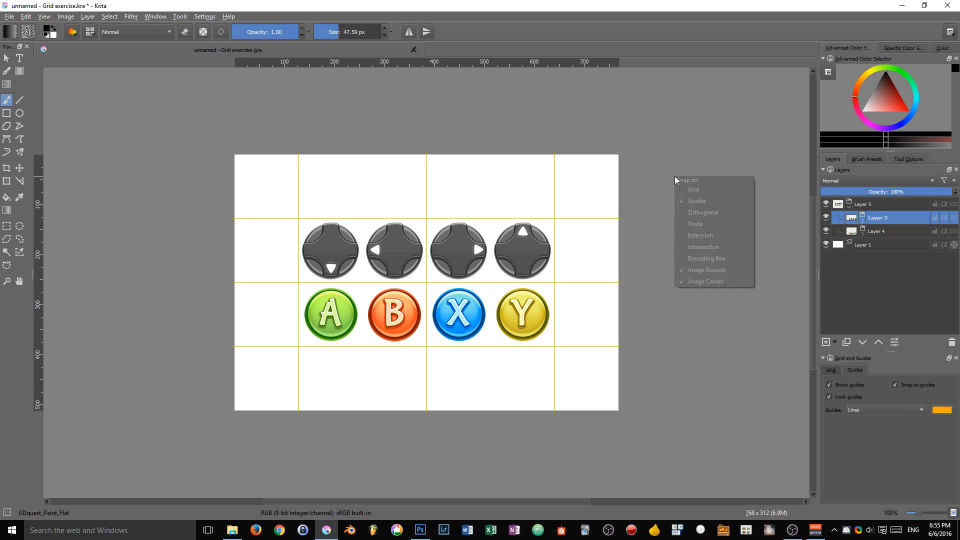
left_click(733, 271)
key("shift+s")
left_click(768, 295)
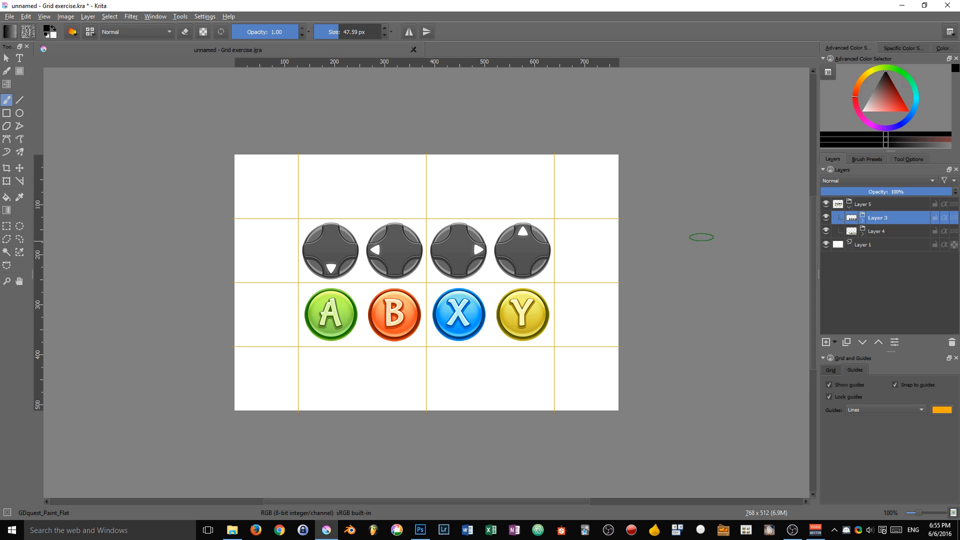
key("shift+s")
left_click(736, 260)
key("shift+s")
left_click(745, 285)
key("shift+s")
left_click(775, 383)
Step: Add a vector layer at the top of the Layer 5 group
left_click(862, 202)
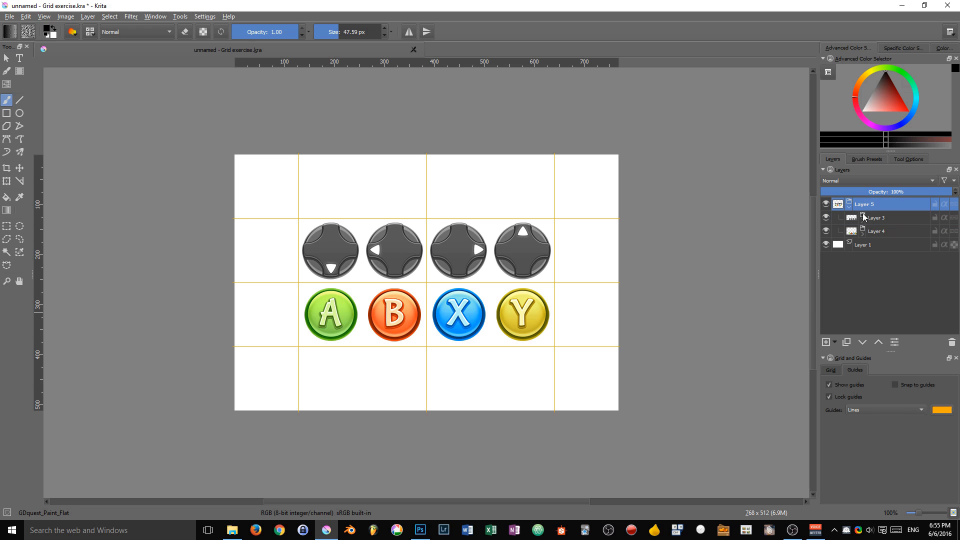
left_click(835, 343)
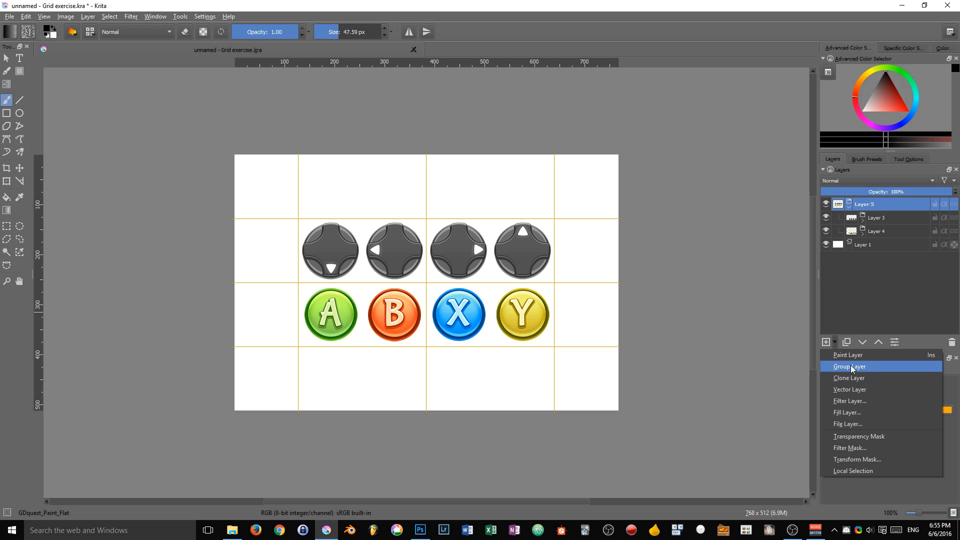
left_click(856, 389)
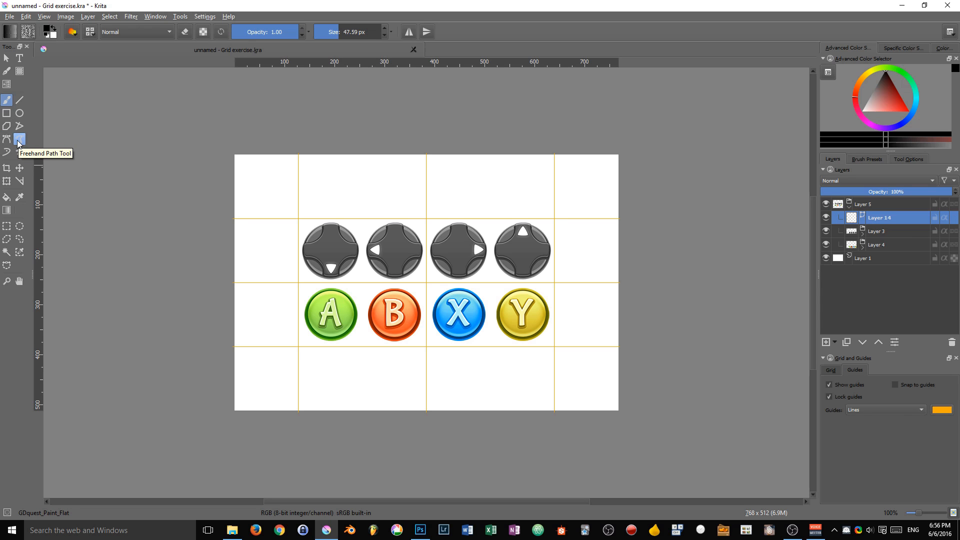
Step: Draw a filled black rectangle over the first three D-pad buttons and shift it slightly to the right
left_click(9, 115)
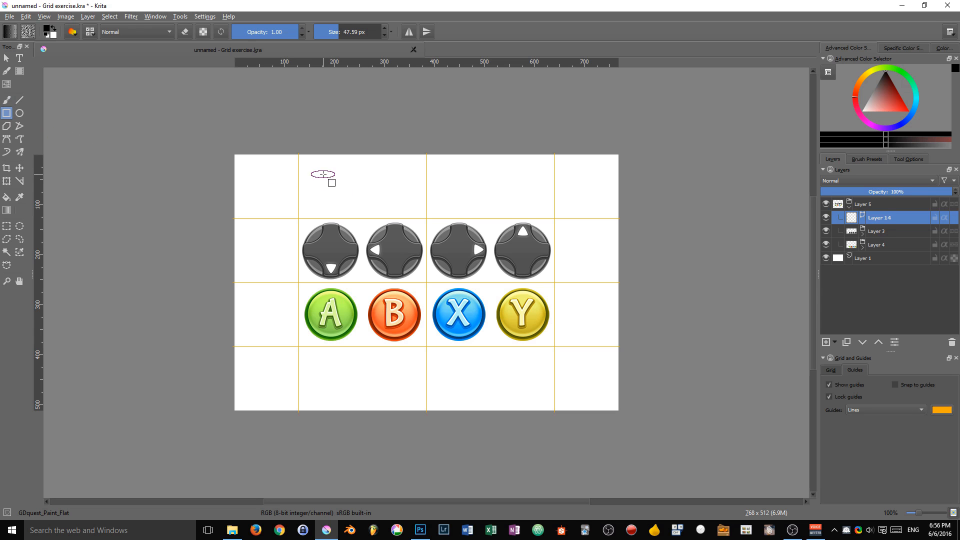
left_click_drag(322, 174, 487, 261)
left_click(6, 58)
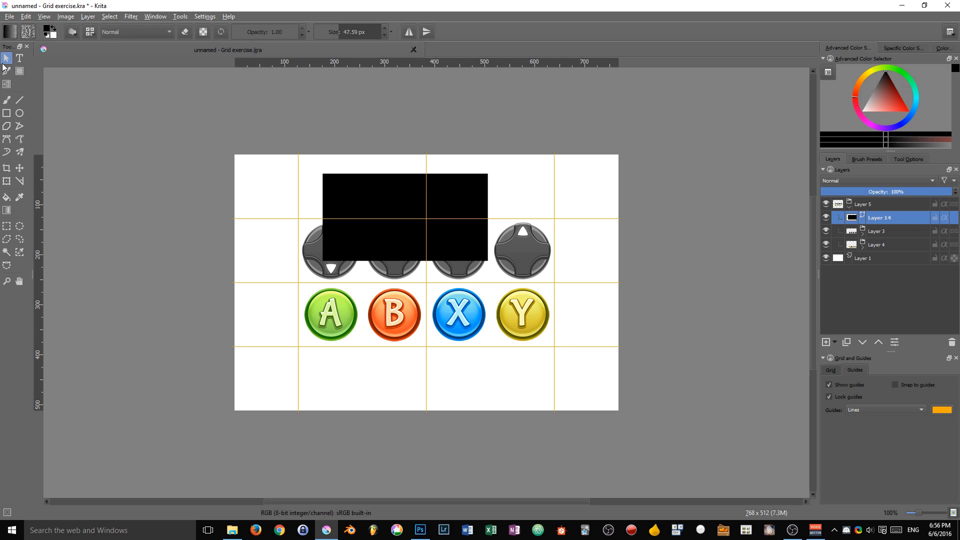
mouse_move(348, 194)
left_mouse_down()
mouse_move(339, 188)
mouse_move(357, 192)
left_mouse_up()
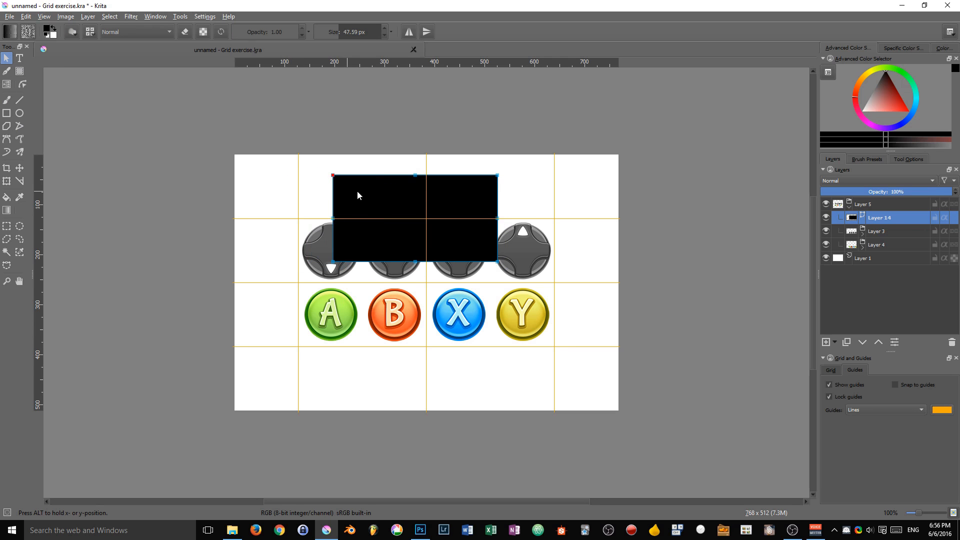
Step: Round the black rectangle's corners through its upper-right node, and delete the shape
left_click(23, 85)
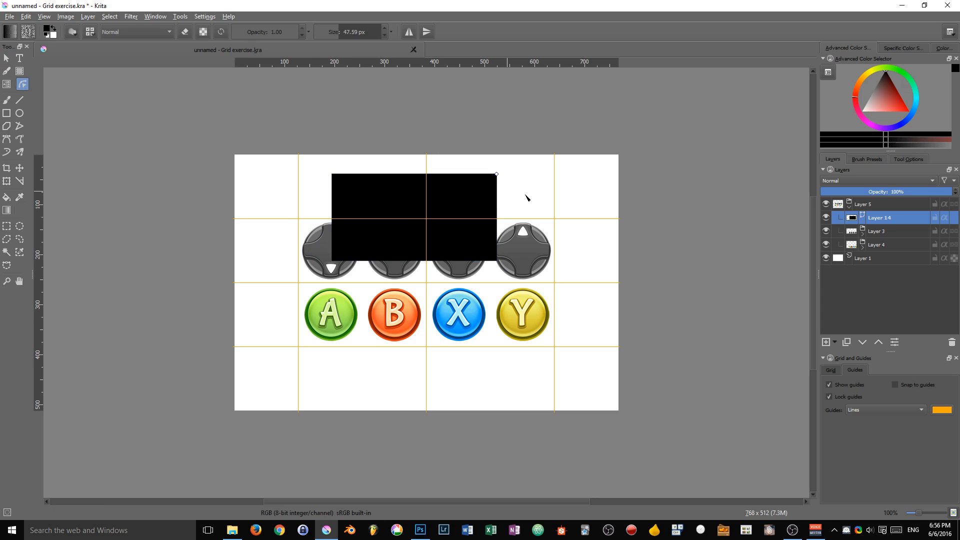
left_click_drag(495, 175, 465, 174)
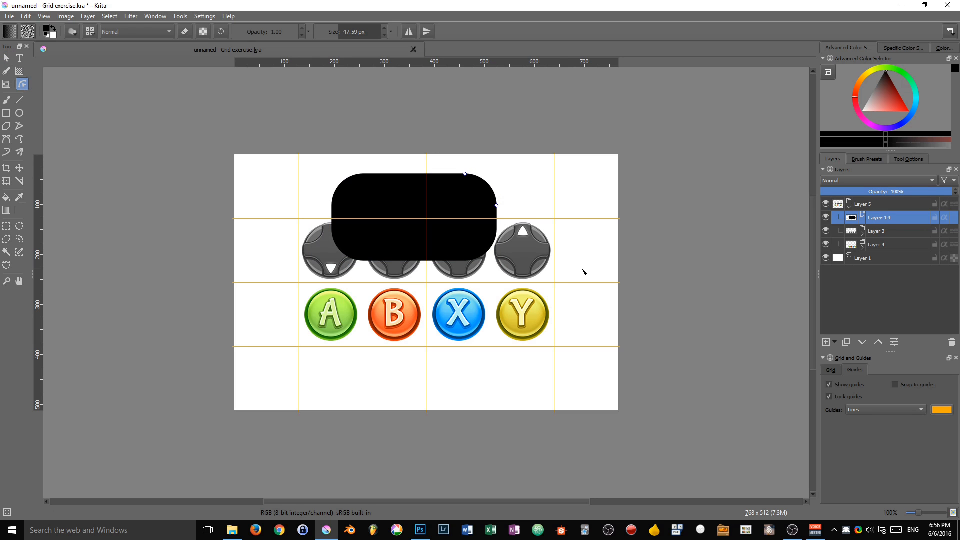
key("Delete")
Step: Draw a black rectangle of about 256 × 128 px over the two left D-pad buttons and a squarer one over the Y button
key("shift+s")
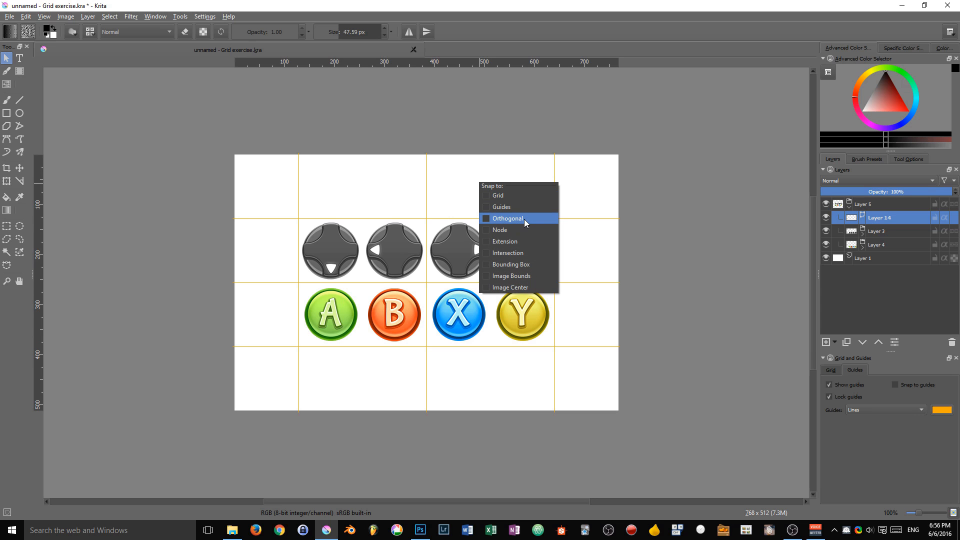
left_click(8, 114)
key("shift+s")
left_click(395, 189)
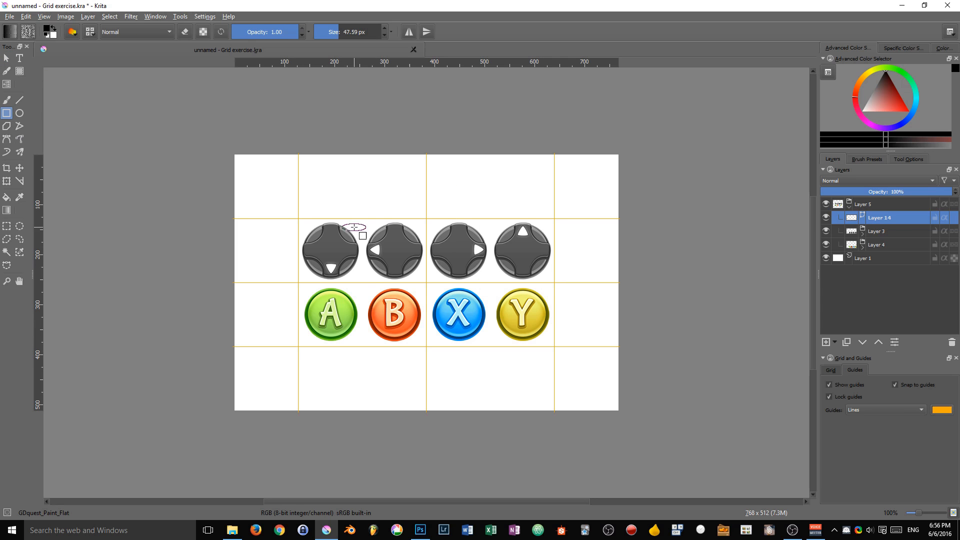
left_click_drag(299, 220, 427, 283)
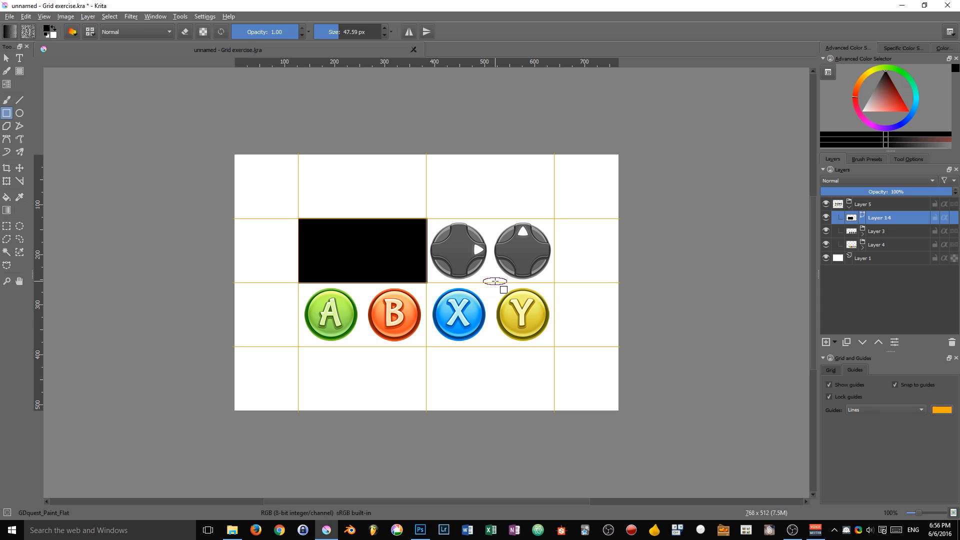
left_click_drag(494, 283, 554, 347)
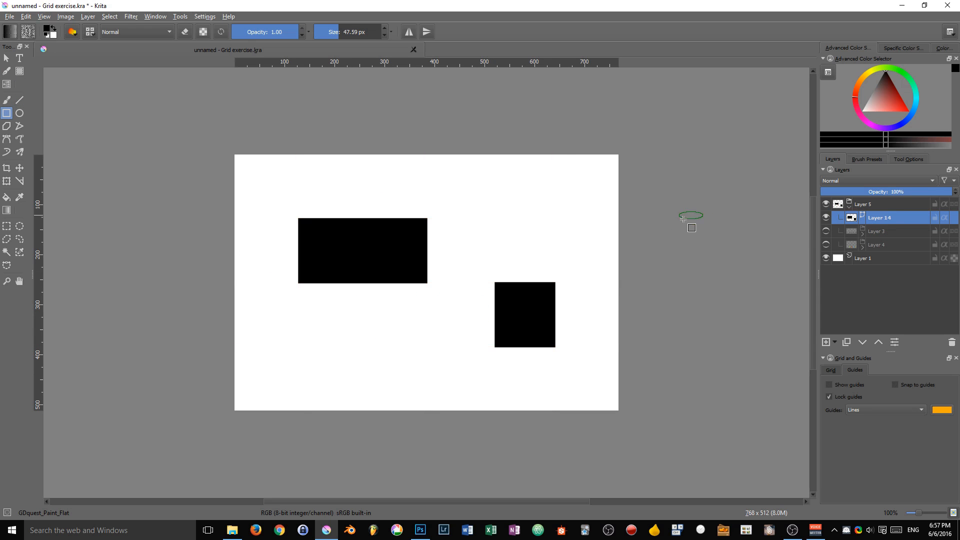
Step: Turn on Orthogonal snapping and draw two rectangles, one above the wide rectangle and one above the squarer one, aligned to their edges
key("shift+s")
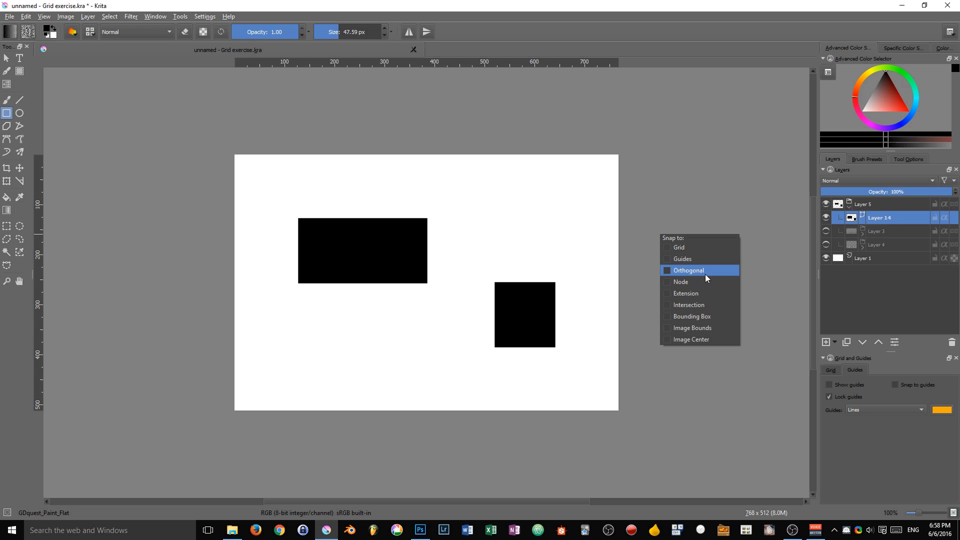
left_click(705, 274)
left_click_drag(334, 171, 424, 204)
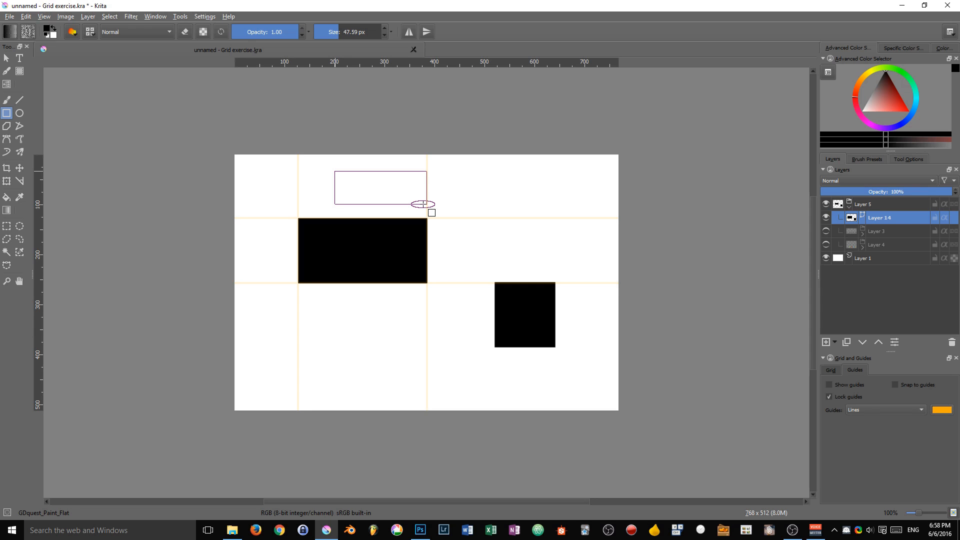
mouse_move(422, 204)
left_mouse_down()
mouse_move(293, 185)
mouse_move(295, 201)
mouse_move(428, 204)
left_mouse_up()
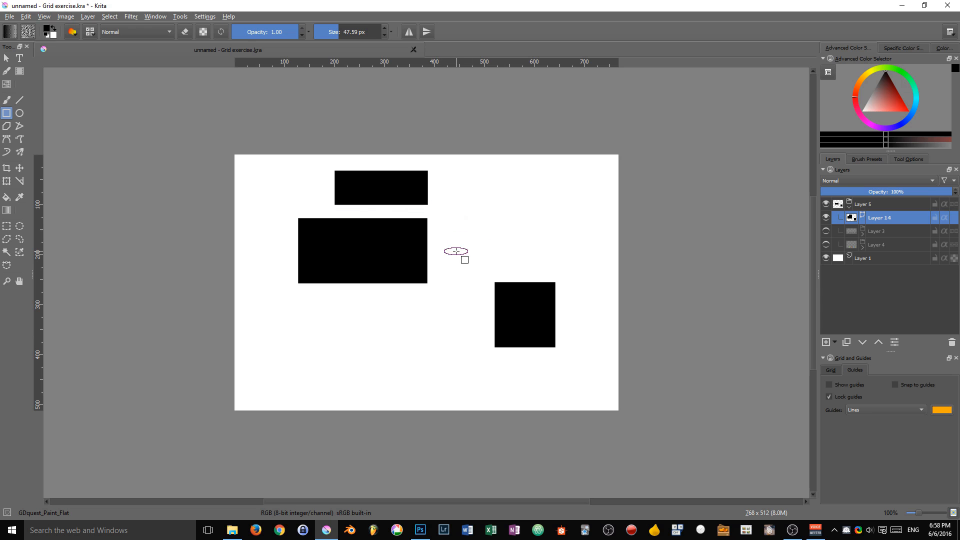
left_click_drag(454, 262, 554, 218)
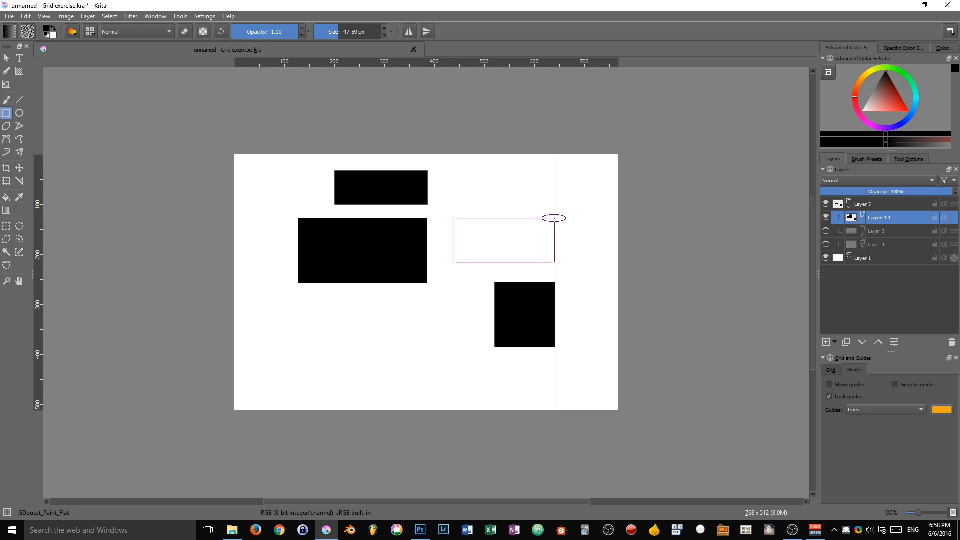
left_click_drag(553, 218, 554, 218)
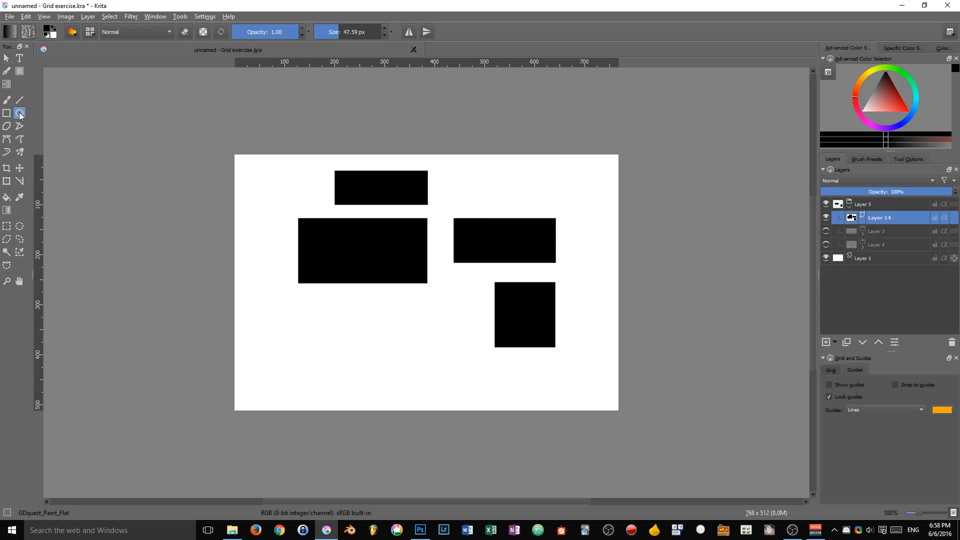
Step: Draw two stacked ellipses below the wide rectangle, with their edges snapped orthogonally to the existing shapes
left_click_drag(403, 346, 300, 283)
left_click_drag(299, 284, 299, 283)
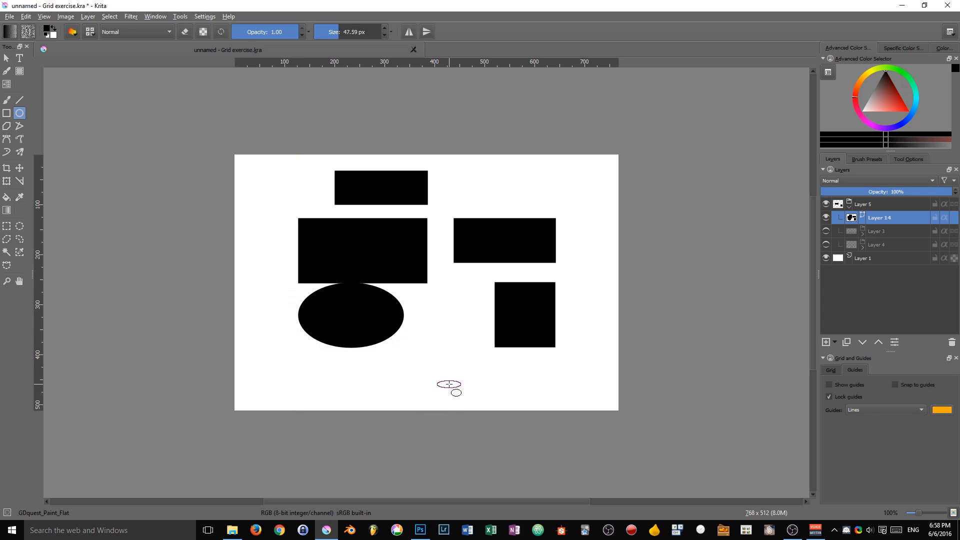
left_click_drag(440, 386, 260, 348)
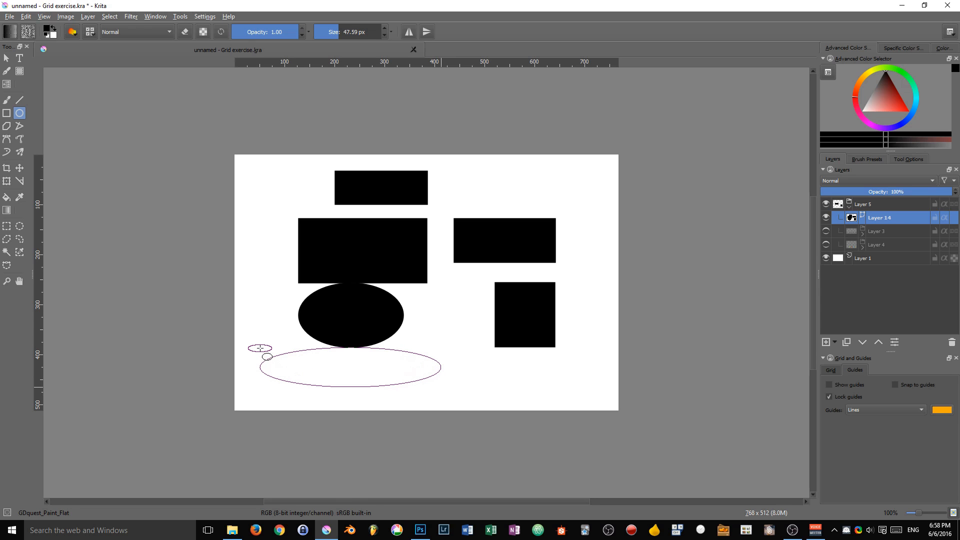
left_click_drag(260, 348, 260, 348)
Step: Undo the two ellipses and the two orthogonally aligned rectangles, and turn off Orthogonal snapping
key("ctrl+z")
key("ctrl+z")
key("ctrl+z")
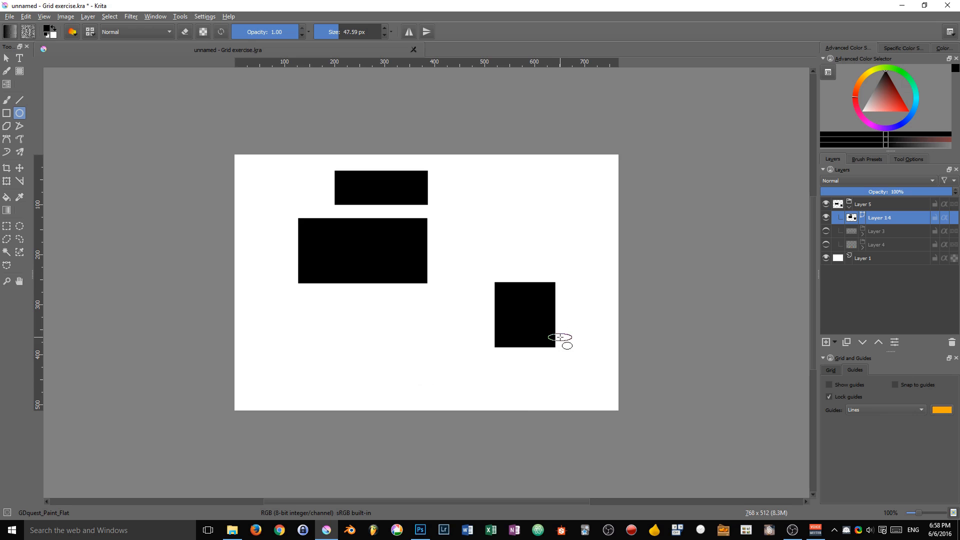
key("ctrl+z")
right_click(507, 241)
left_click(539, 277)
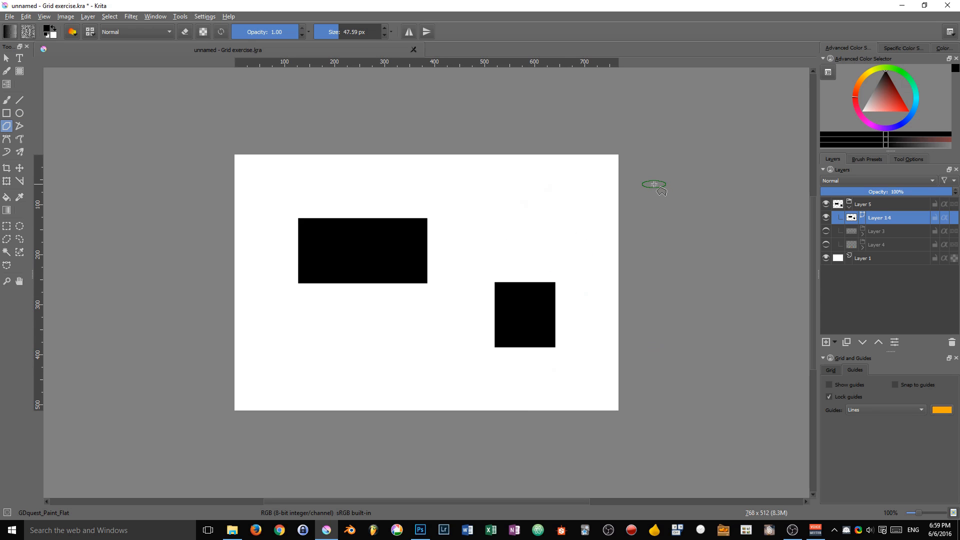
Step: Turn on Node snapping and draw an irregular six-point polygon outline above and beside the squarer black rectangle
right_click(654, 184)
left_click(678, 230)
left_click(561, 178)
left_click(455, 175)
left_click(464, 244)
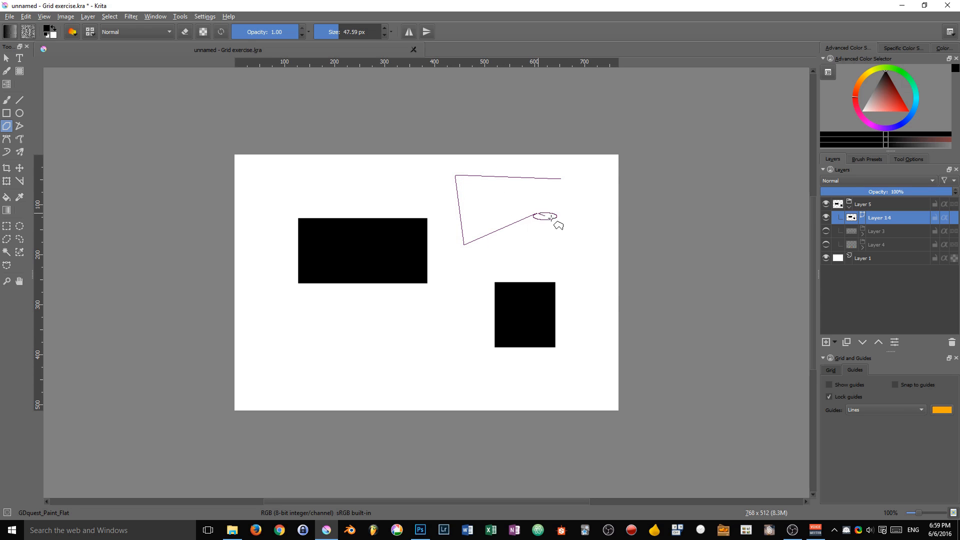
left_click(536, 214)
left_click(582, 244)
double_click(589, 326)
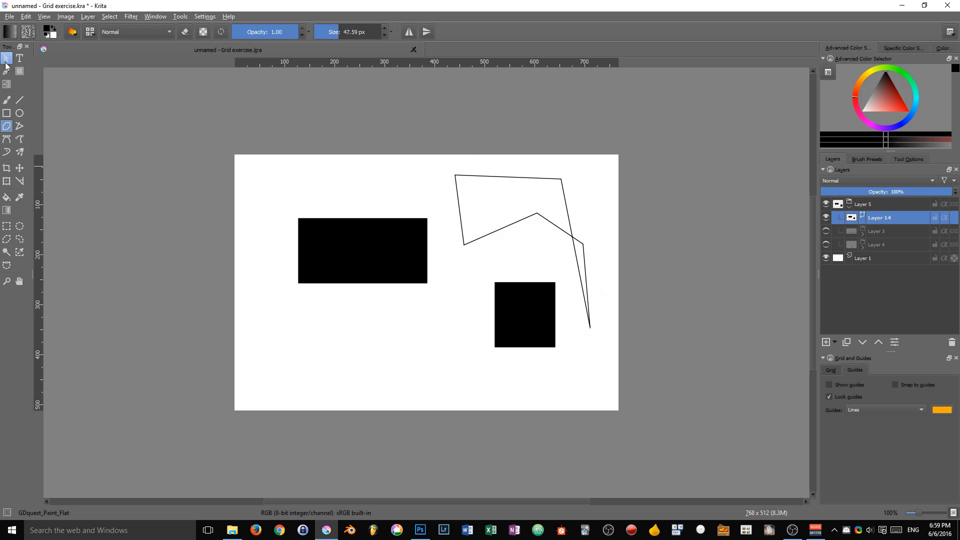
Step: Examine the polygon's nodes with the path editing tool, selecting its lower-left and upper-left corner nodes in turn
left_click(6, 60)
left_click(516, 202)
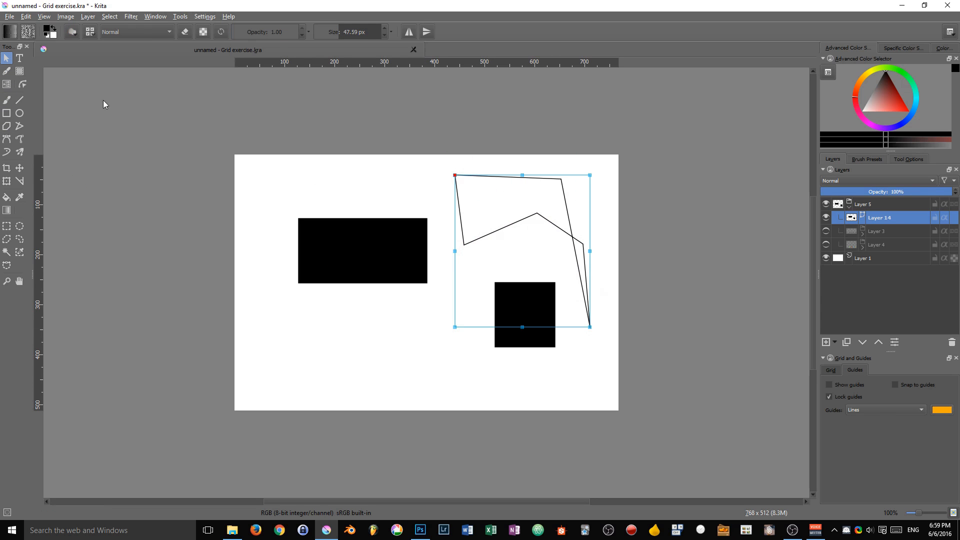
left_click(23, 84)
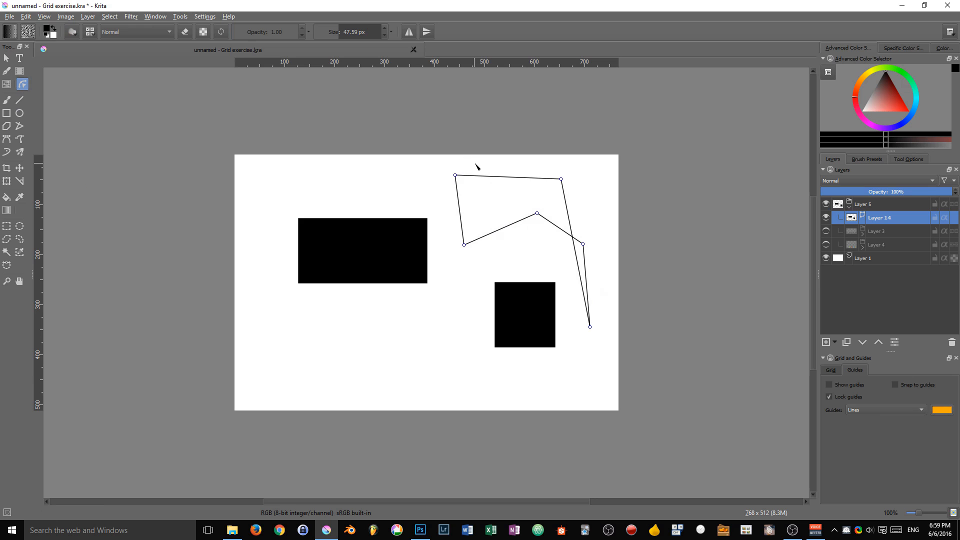
left_click(455, 175)
left_click_drag(549, 195, 500, 235)
left_click(463, 244)
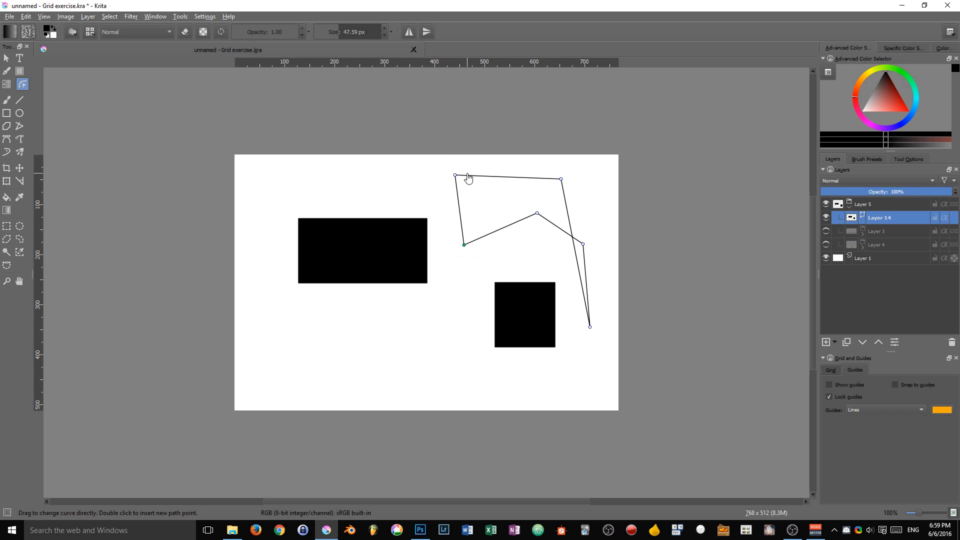
left_click_drag(466, 159, 409, 193)
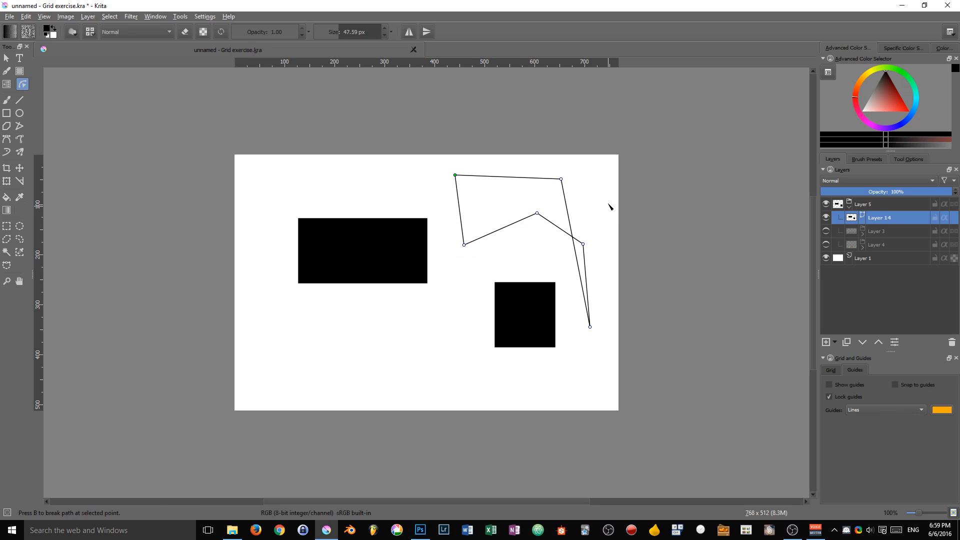
Step: Test Node snapping by stretching a temporary rectangle to the polygon's upper-left and inner nodes, and undo it
key("shift+s")
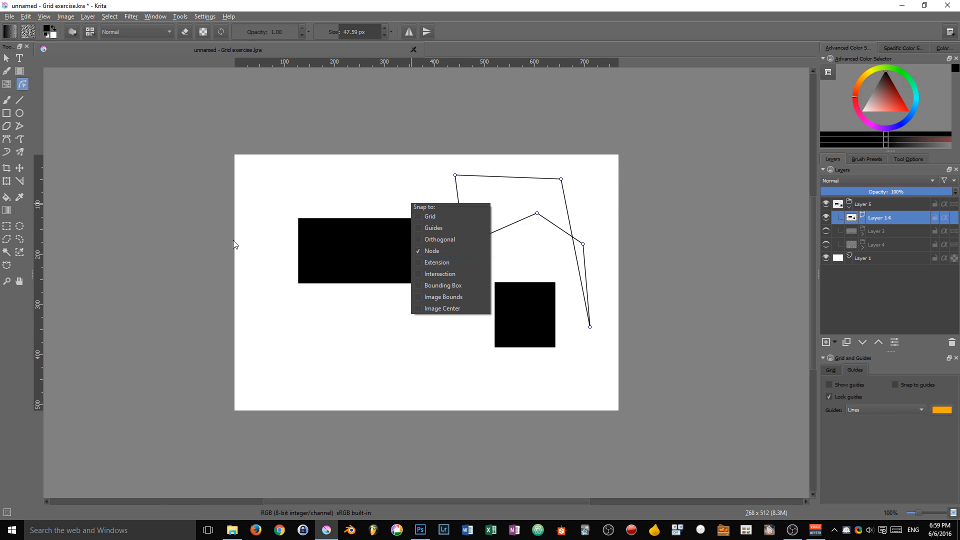
left_click(7, 115)
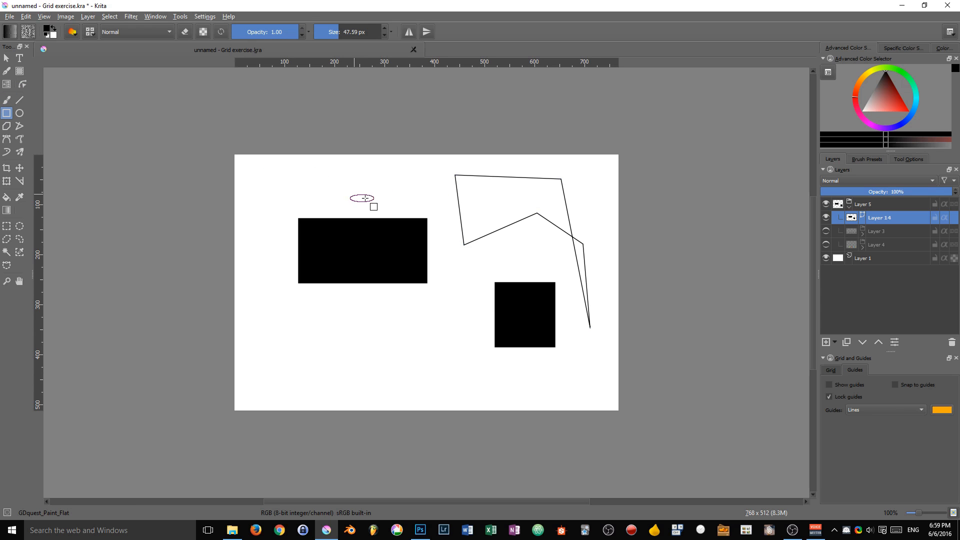
left_click_drag(365, 198, 456, 174)
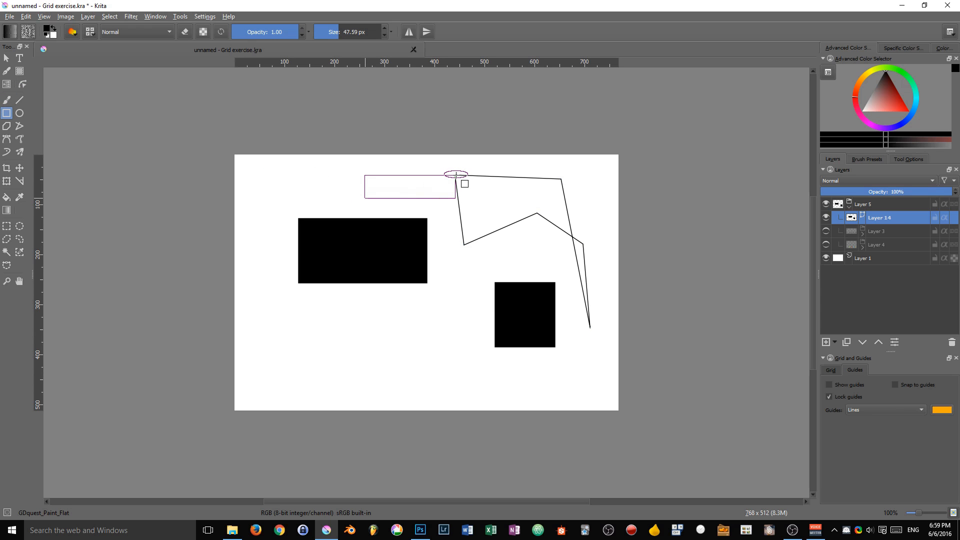
left_click_drag(455, 175, 538, 214)
key("ctrl+z")
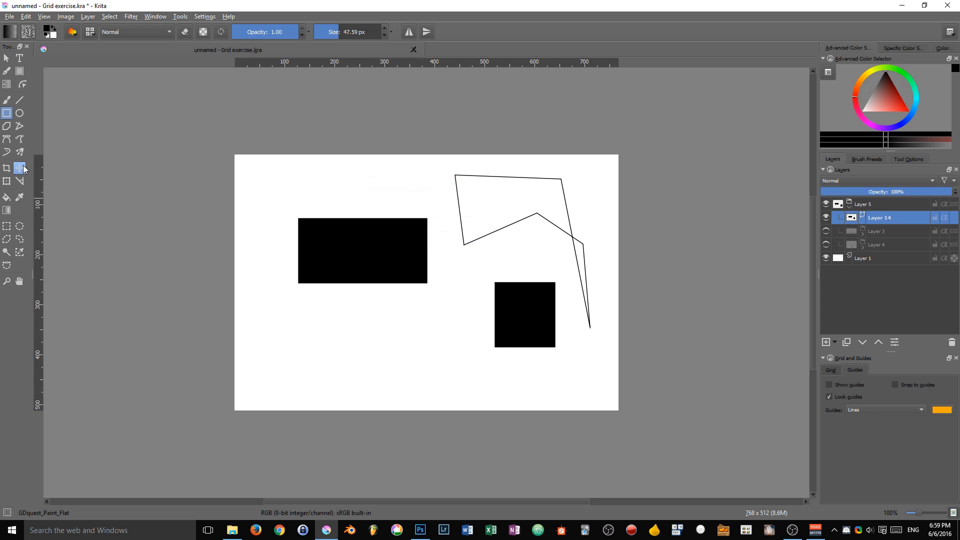
Step: Draw a winding freehand curve around the wide black rectangle and select its lower-middle node with the path editing tool
left_click(19, 139)
mouse_move(382, 186)
left_mouse_down()
mouse_move(335, 183)
mouse_move(321, 365)
mouse_move(428, 391)
left_mouse_up()
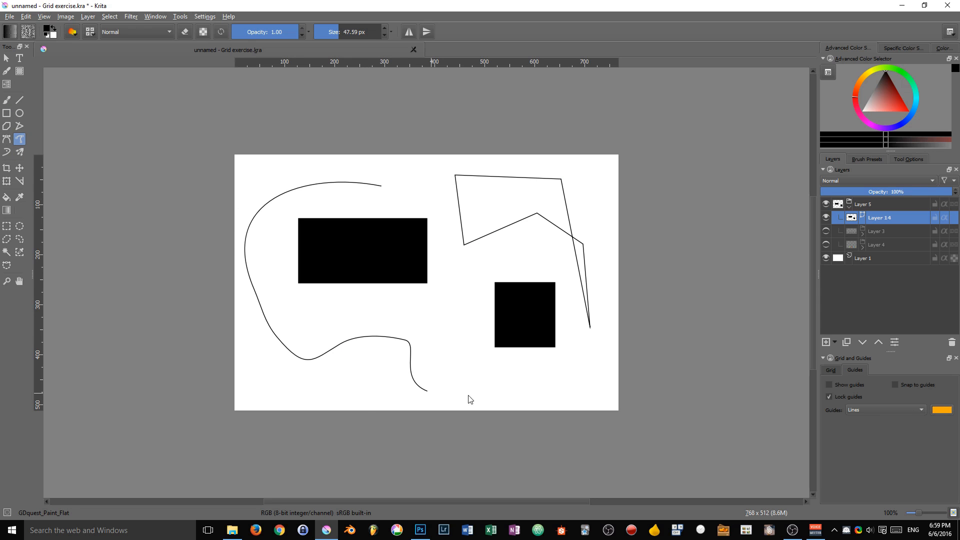
left_click(6, 58)
left_click_drag(342, 131, 319, 203)
left_click(27, 87)
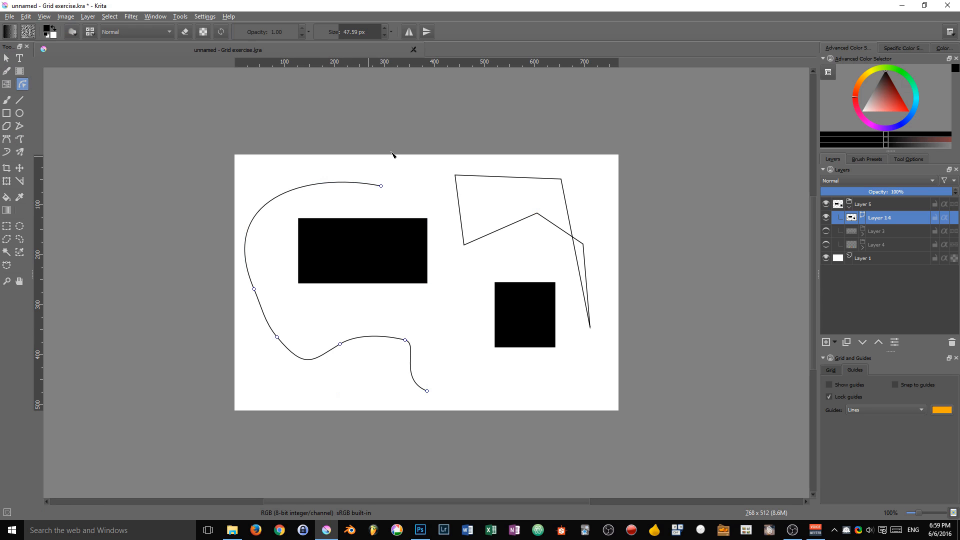
left_click_drag(360, 314, 324, 370)
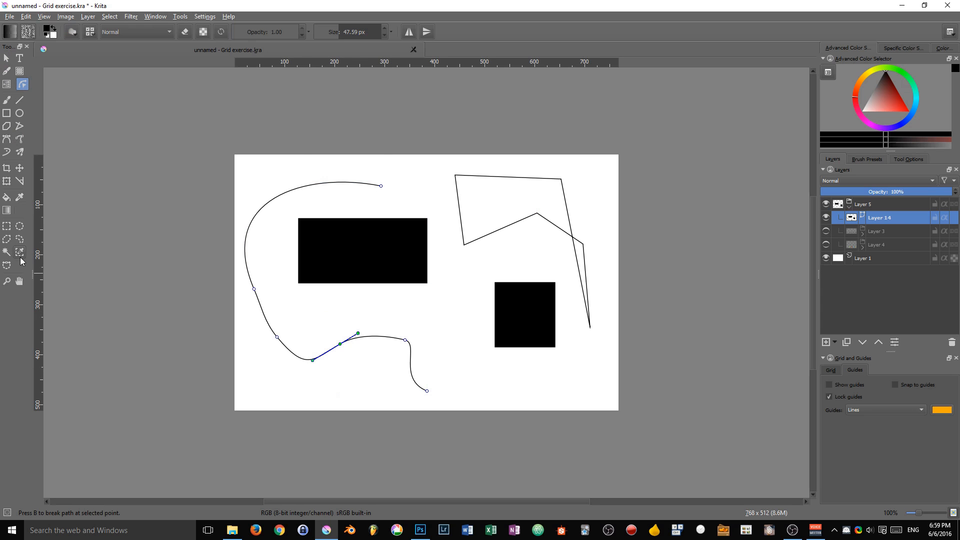
Step: Test Node snapping by drawing a small ellipse to the curve's lower-middle node, and undo the ellipse, curve and polygon
left_click(19, 113)
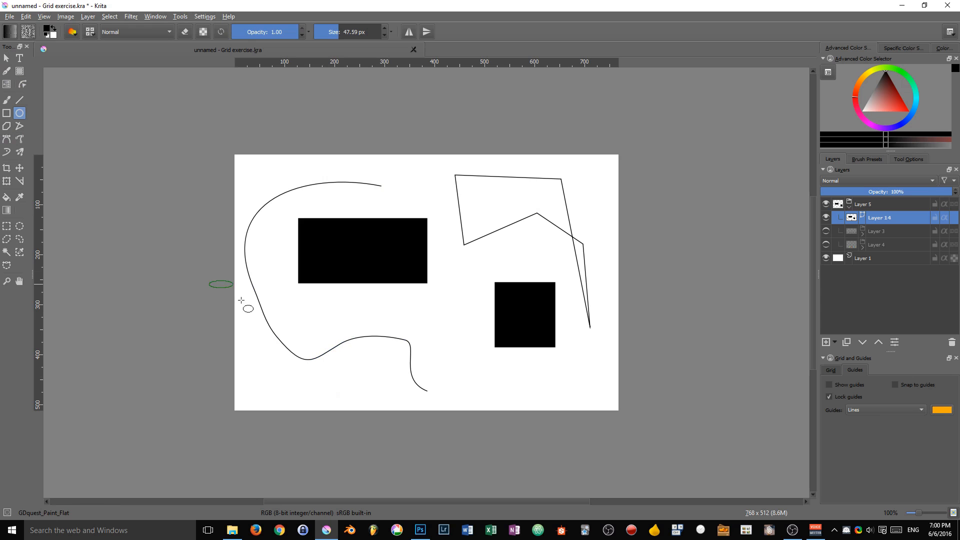
left_click_drag(363, 389, 338, 343)
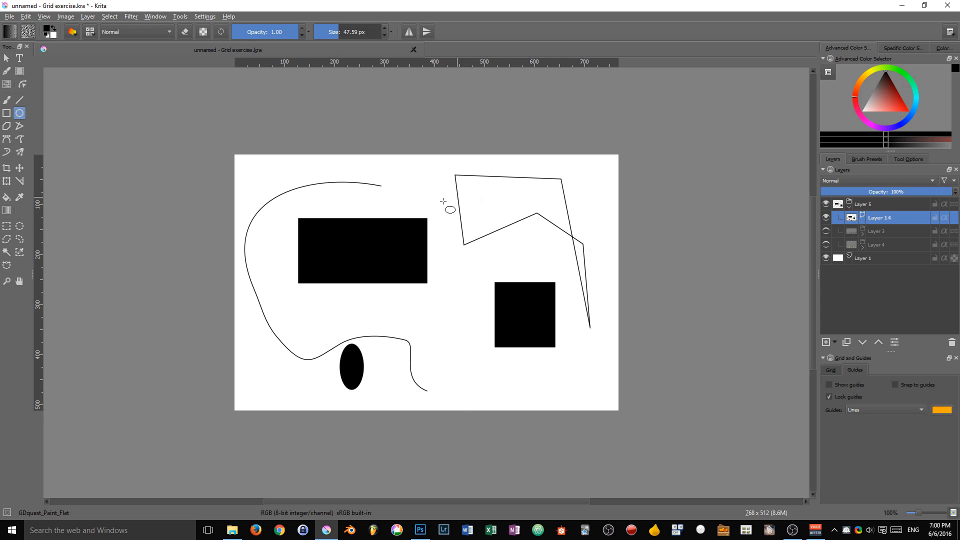
key("ctrl+z")
key("ctrl+z")
key("ctrl+z")
Step: Switch the snapping mode from Node to Extension
key("shift+s")
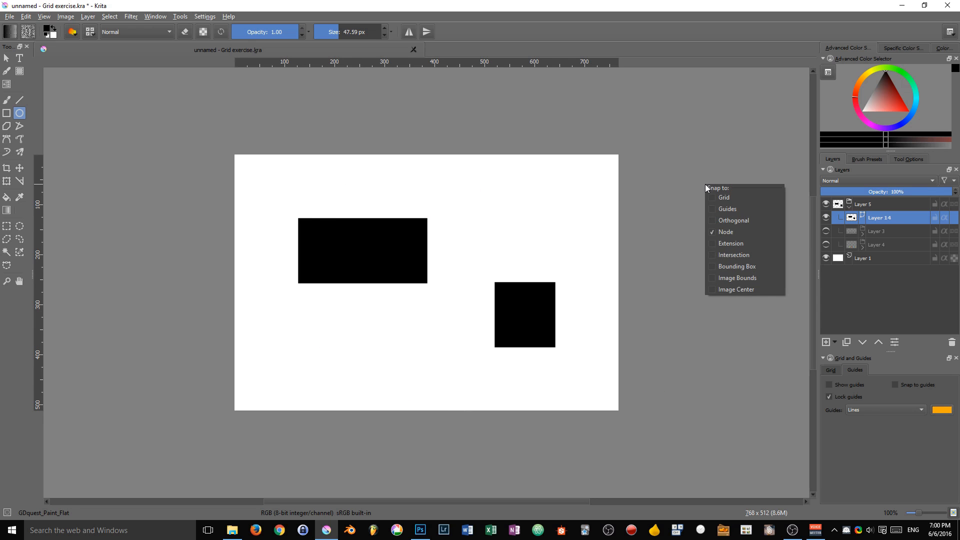
left_click(750, 247)
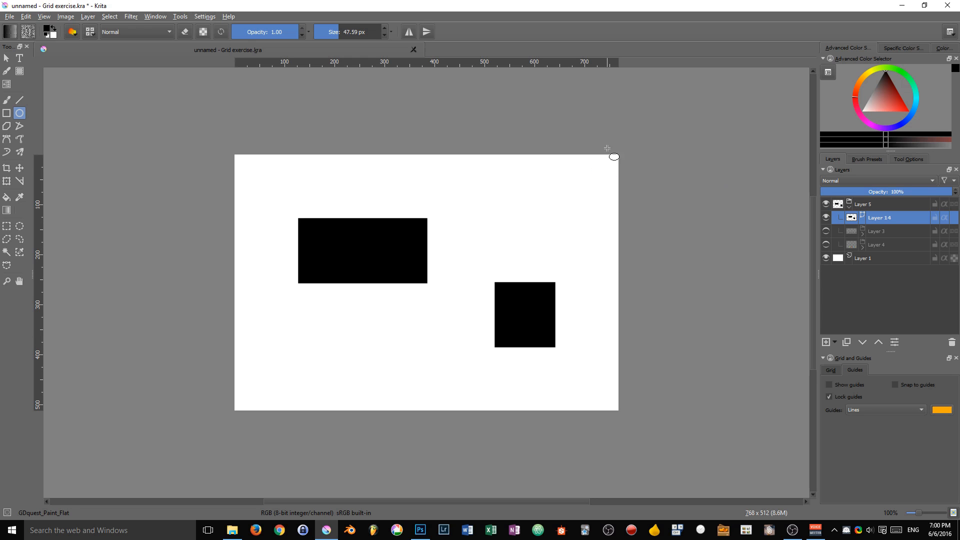
key("shift+s")
left_click(630, 194)
Step: Draw an open Bezier curve from the canvas's upper right around the wide black rectangle to just left of the squarer one
left_click_drag(579, 185, 499, 168)
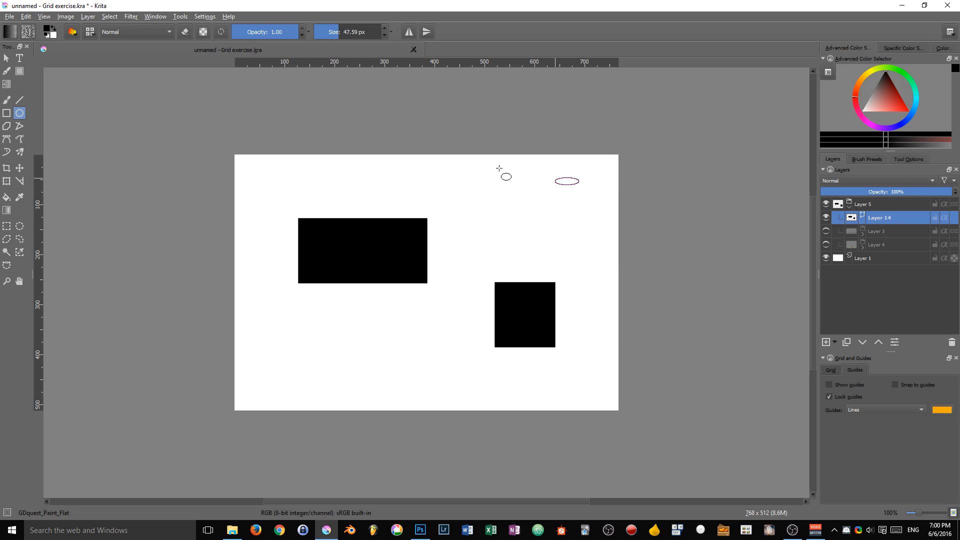
left_click(7, 140)
left_click(570, 197)
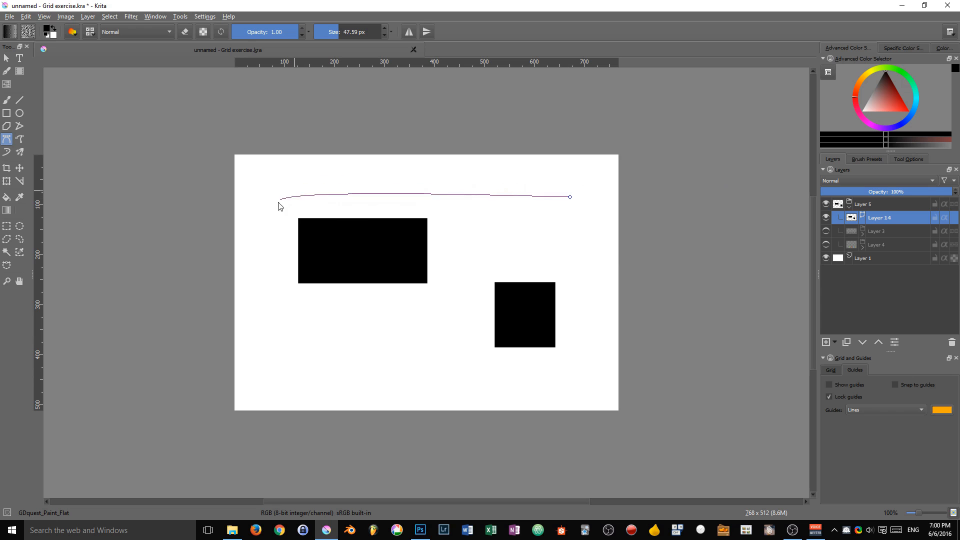
left_click_drag(244, 218, 248, 300)
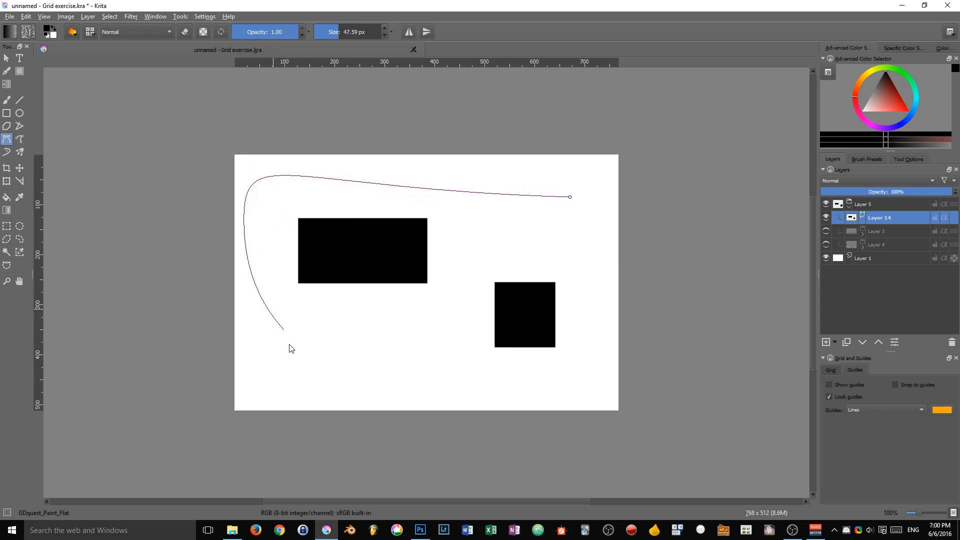
left_click_drag(324, 368, 451, 312)
key("Return")
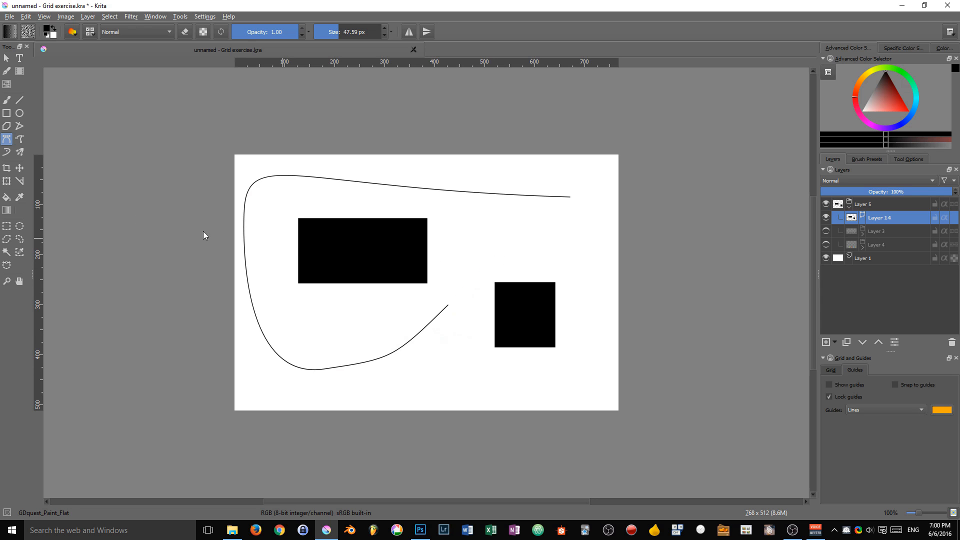
Step: Test Extension snapping with the line tool and join the curve's two open ends with a straight line
left_click(19, 100)
mouse_move(475, 367)
left_mouse_down()
mouse_move(482, 363)
mouse_move(465, 279)
mouse_move(484, 274)
mouse_move(470, 291)
mouse_move(498, 255)
mouse_move(491, 277)
mouse_move(470, 291)
mouse_move(495, 255)
left_mouse_up()
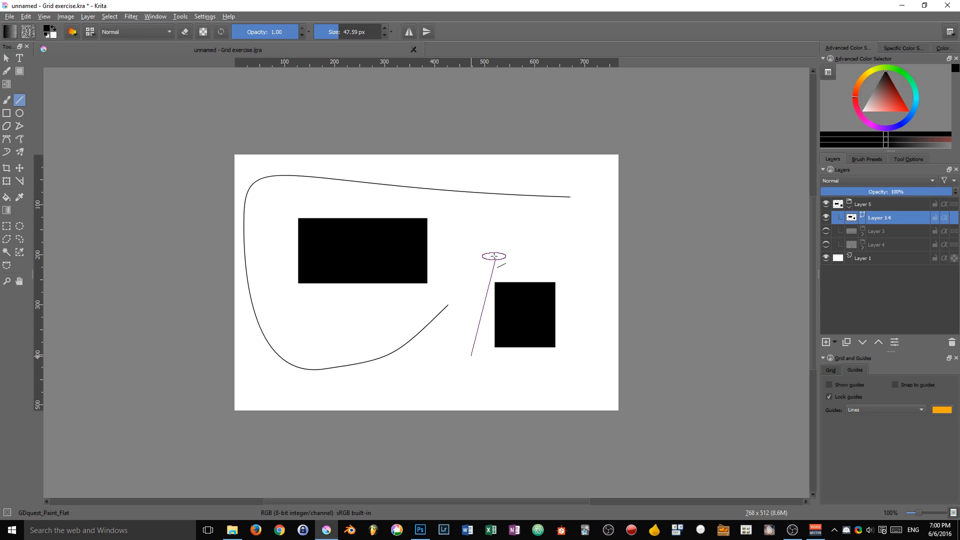
mouse_move(494, 256)
left_mouse_down()
mouse_move(454, 300)
mouse_move(501, 251)
mouse_move(484, 281)
mouse_move(509, 244)
left_mouse_up()
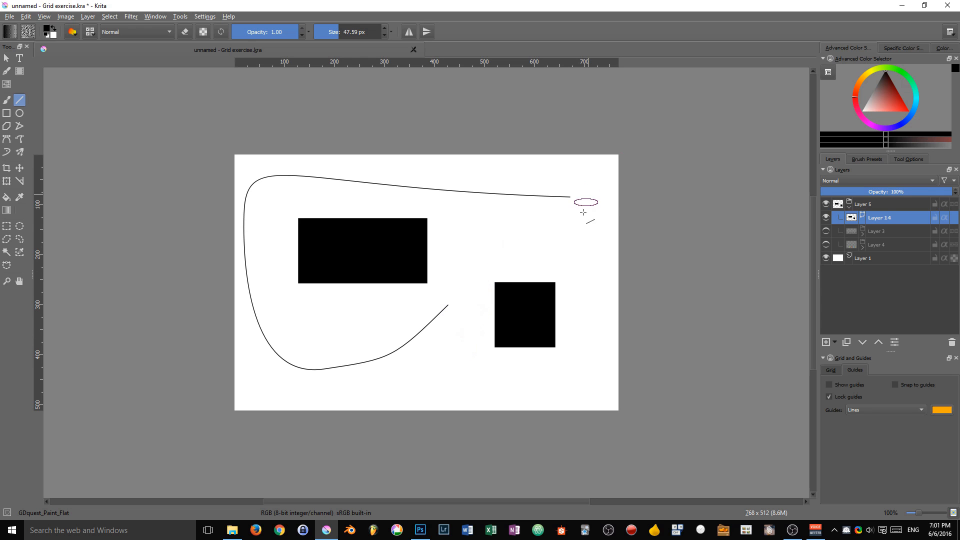
left_click_drag(572, 257, 607, 198)
left_click_drag(447, 305, 570, 196)
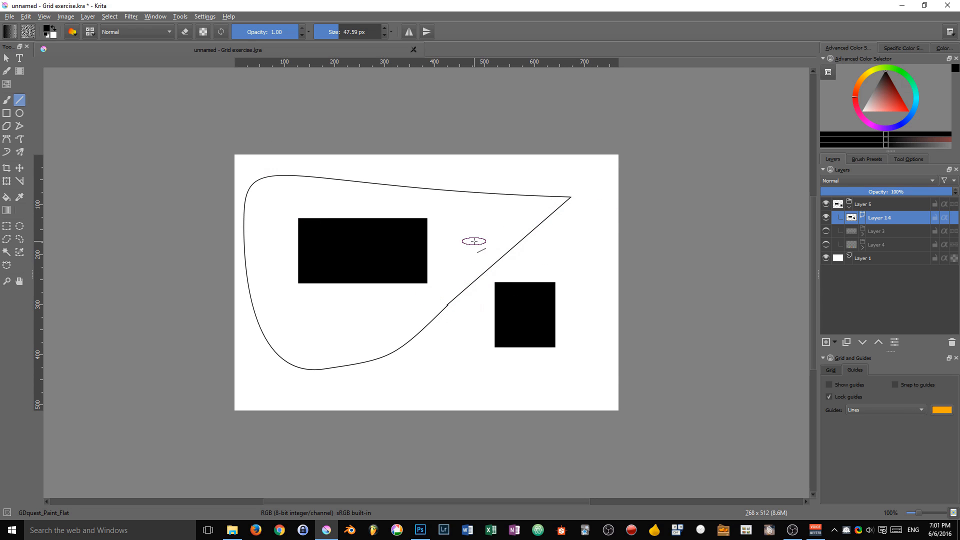
Step: Undo the straight line and the curve, and turn on Intersection snapping
key("ctrl+z")
key("ctrl+z")
key("shift+s")
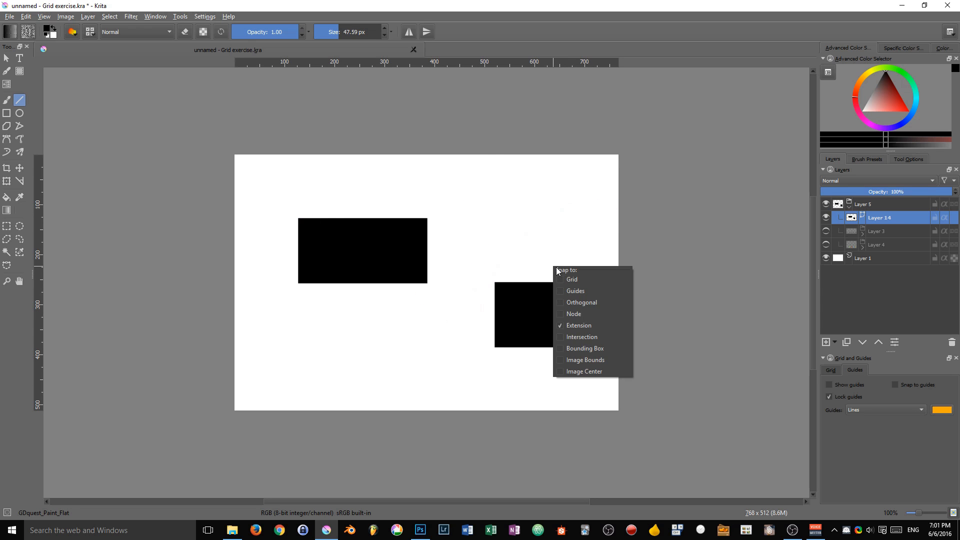
left_click(600, 340)
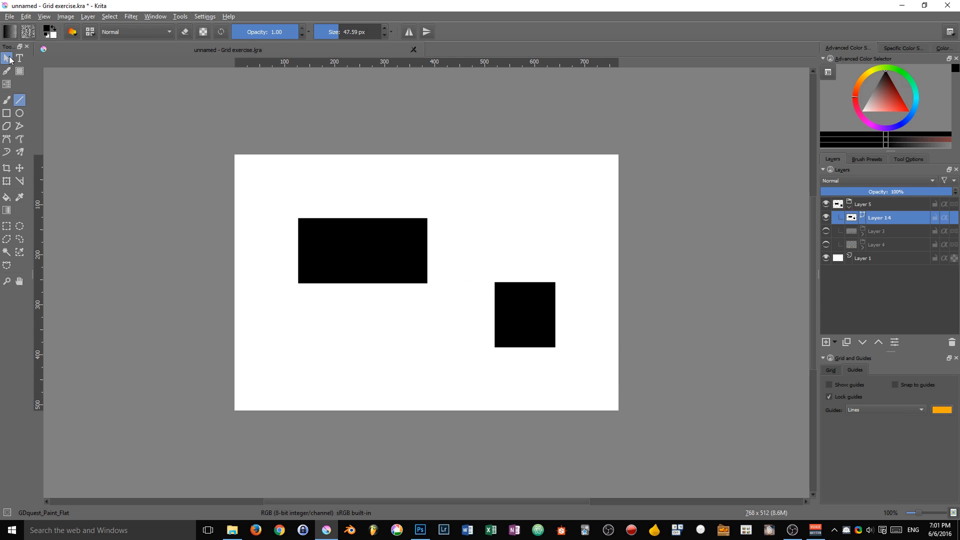
Step: Move the squarer black rectangle so it overlaps the lower-right corner of the wide black rectangle
left_click(9, 59)
left_click(530, 302)
left_click_drag(530, 302, 430, 268)
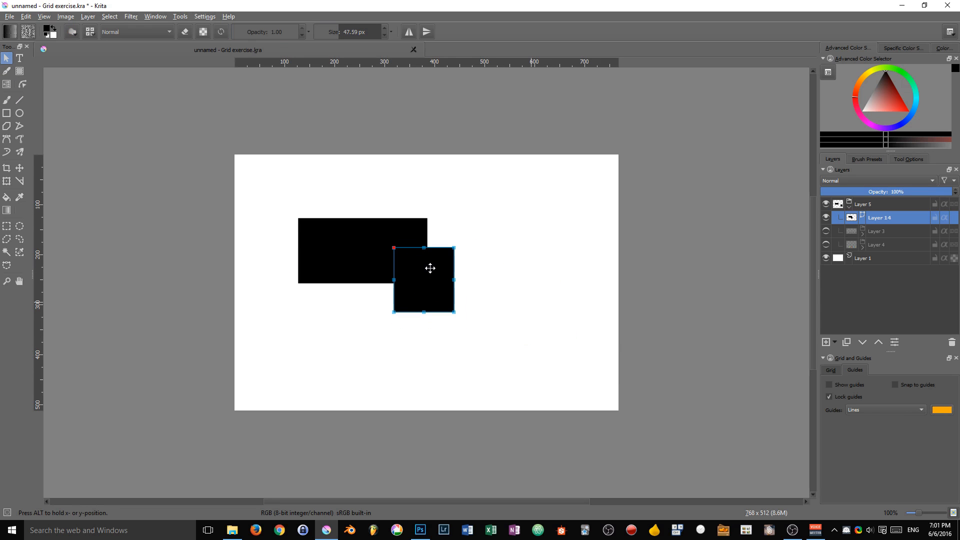
Step: Pick a muted red foreground colour, and fill the overlapping square with the recent dark red
left_click(888, 101)
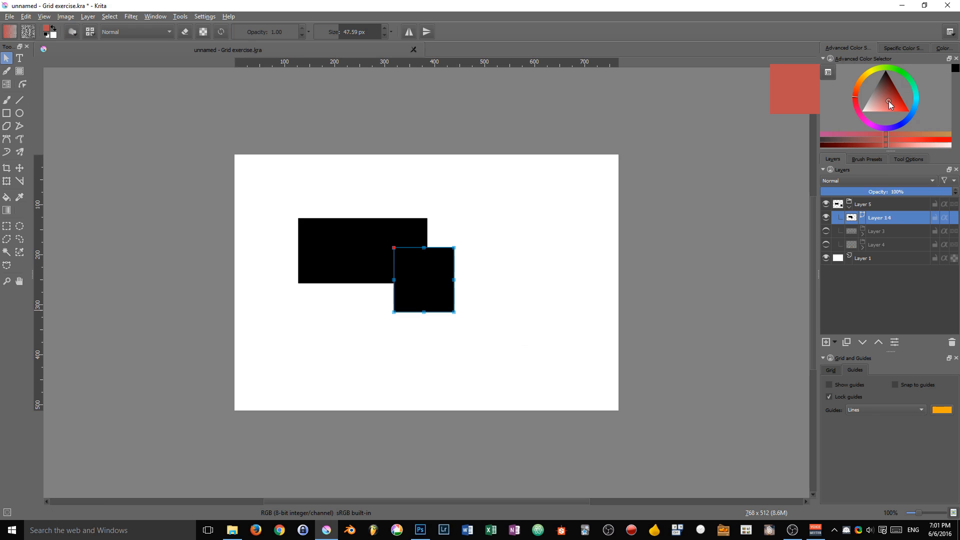
left_click(907, 159)
left_click(894, 309)
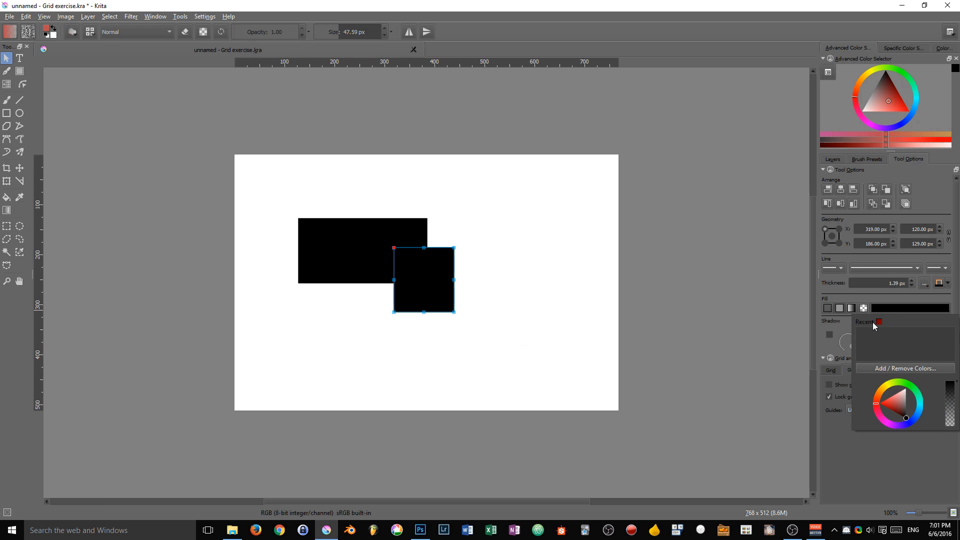
left_click(873, 323)
left_click(883, 312)
left_click(880, 319)
left_click(627, 262)
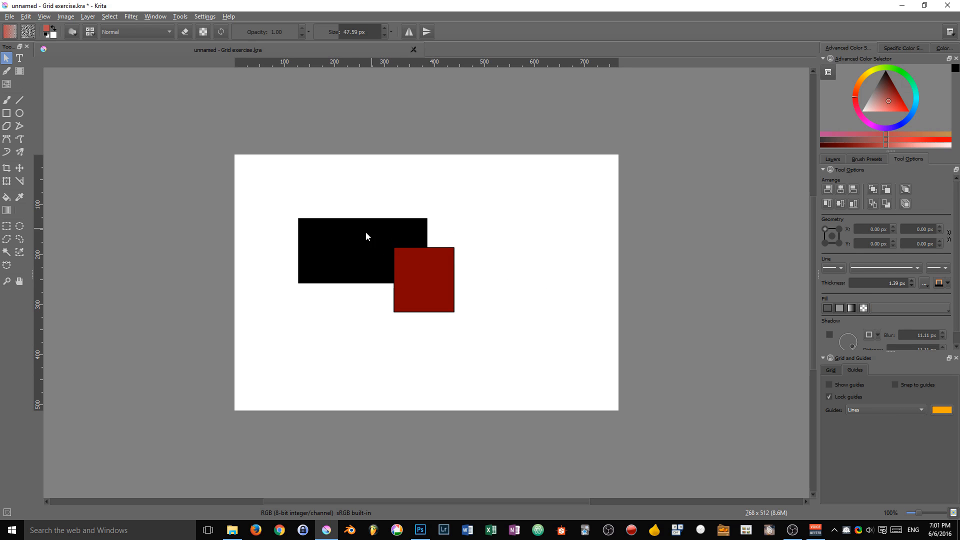
Step: Test Intersection snapping by drawing a temporary line from the lower left to the upper crossing of the two rectangles' edges, and undo it
left_click(20, 102)
left_click_drag(297, 370, 429, 248)
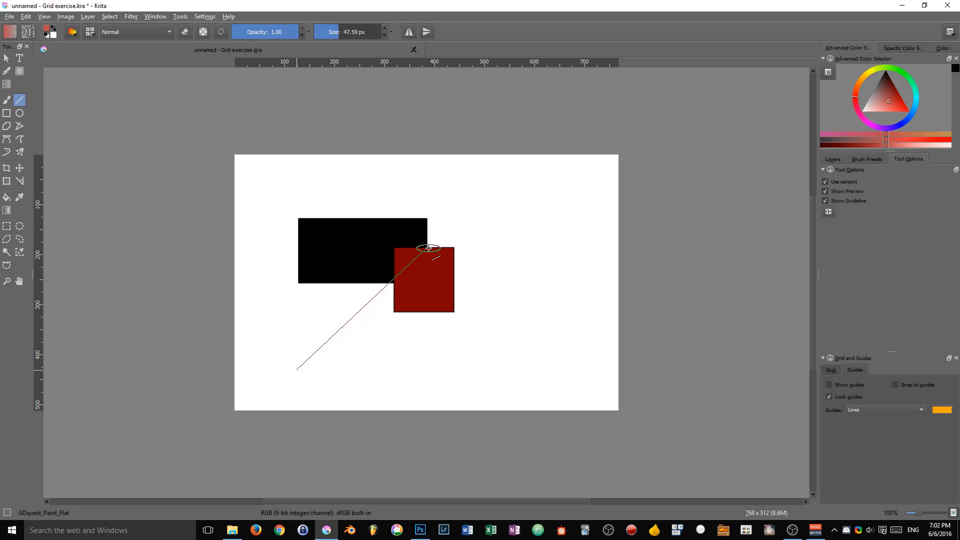
left_click_drag(427, 246, 428, 246)
key("ctrl+z")
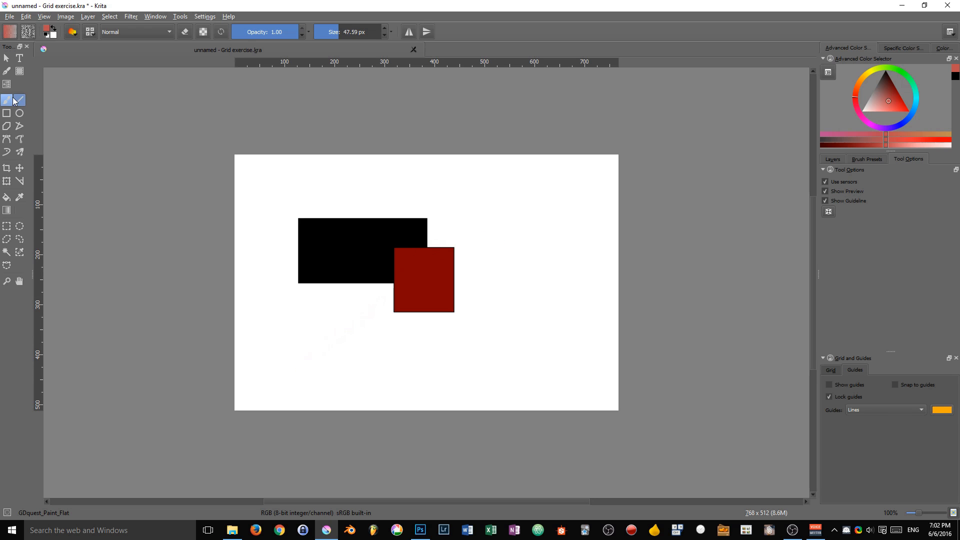
Step: Turn off Intersection and Extension snapping and turn on Bounding Box snapping
left_click(7, 113)
key("shift+s")
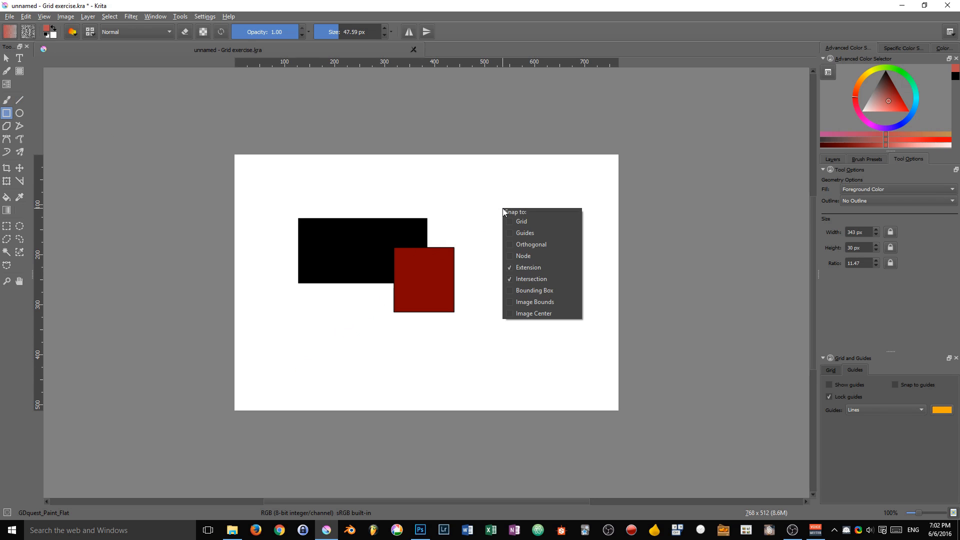
left_click(541, 279)
key("shift+s")
left_click(573, 331)
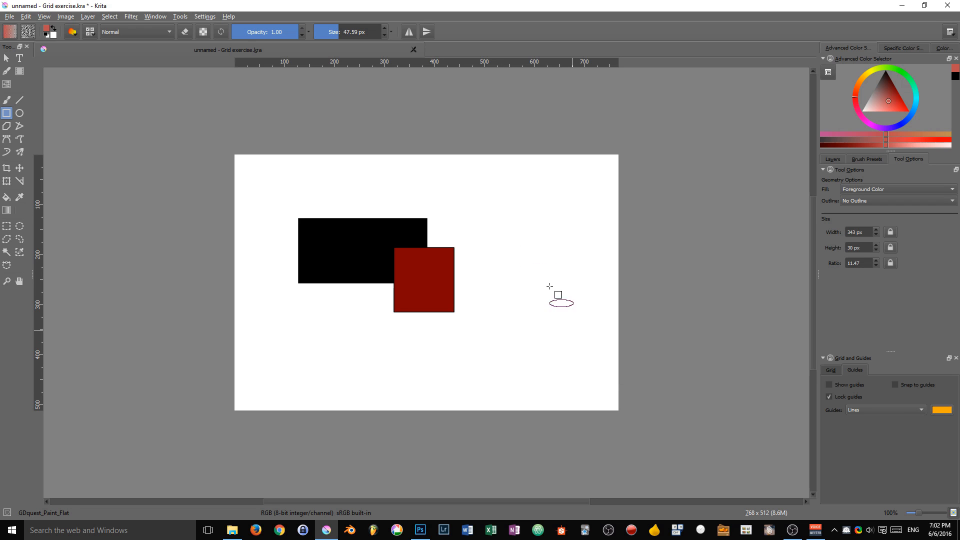
key("shift+s")
key("Escape")
Step: Draw a nearly circular red ellipse in the canvas's upper right and a wider one, about 215 × 130 px, below it
left_click(16, 116)
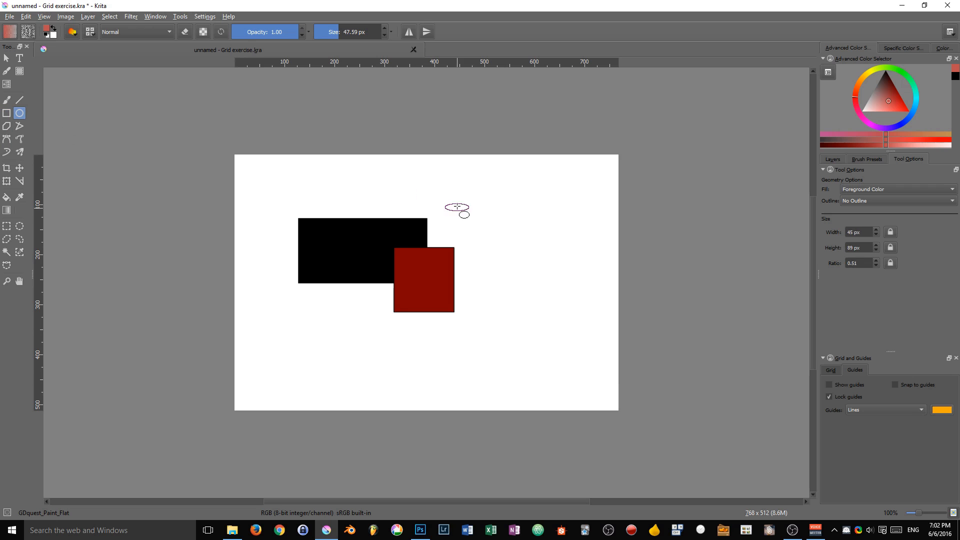
left_click_drag(504, 187, 585, 273)
left_click_drag(586, 382, 477, 315)
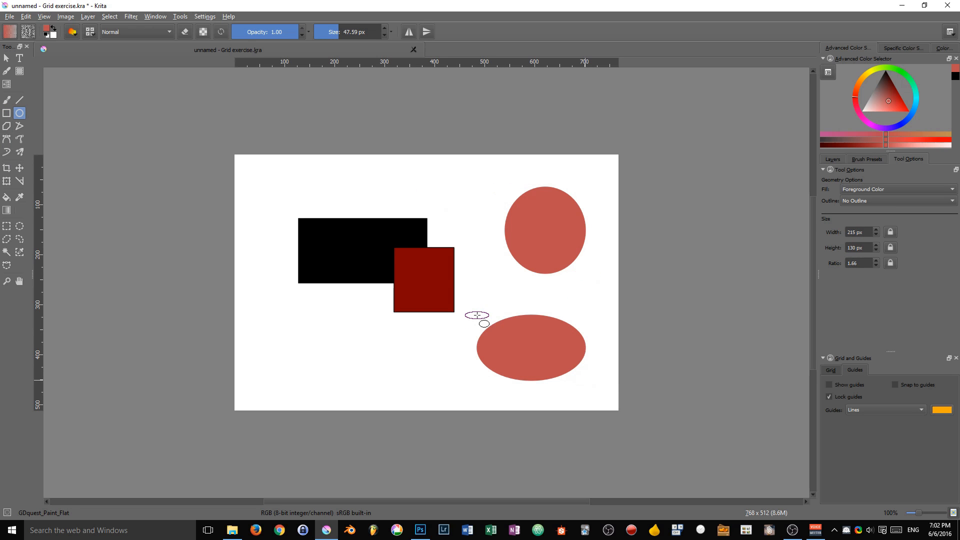
Step: Test Bounding Box snapping by stretching a rectangle of about 118 × 55 px to the bottom midpoint of the upper ellipse
left_click(6, 113)
left_click_drag(487, 301, 546, 271)
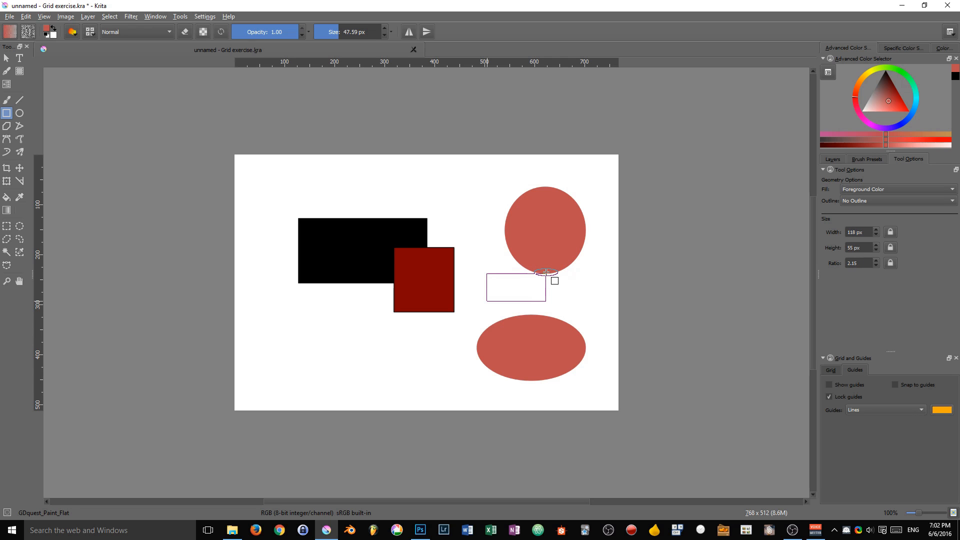
left_click_drag(546, 272, 546, 273)
Step: Undo the test shapes, the square's recolouring, move and creation, and the hiding of the guides
key("ctrl+z")
key("ctrl+z")
key("ctrl+z")
key("ctrl+z")
key("ctrl+z")
key("ctrl+z")
key("ctrl+z")
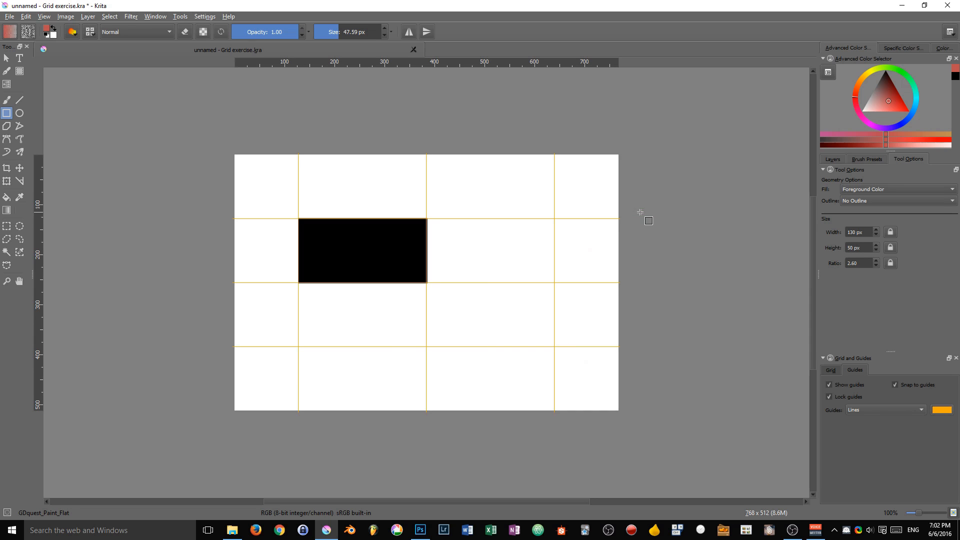